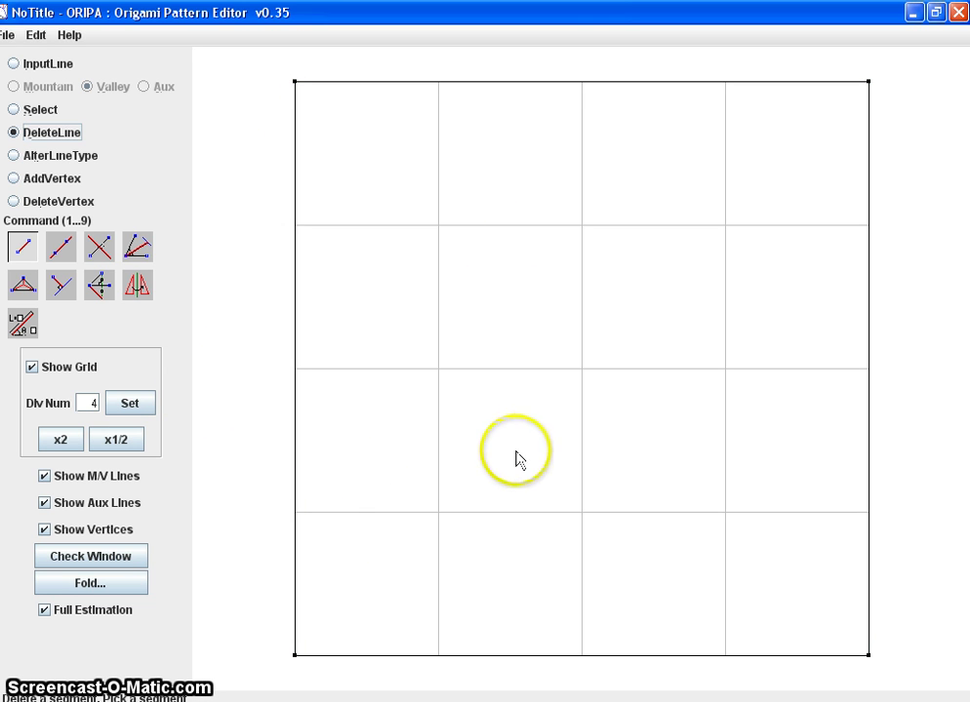
Draw two valley diagonals, top-left to bottom-right and top-right to bottom-left, crossing at the centre.
click(48, 64)
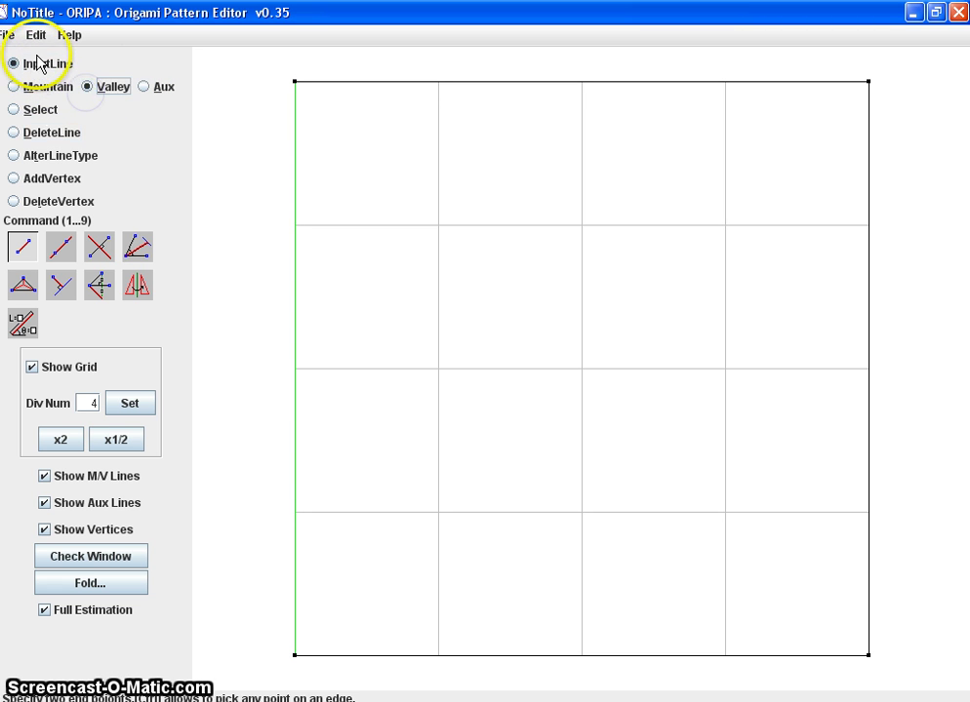
click(87, 86)
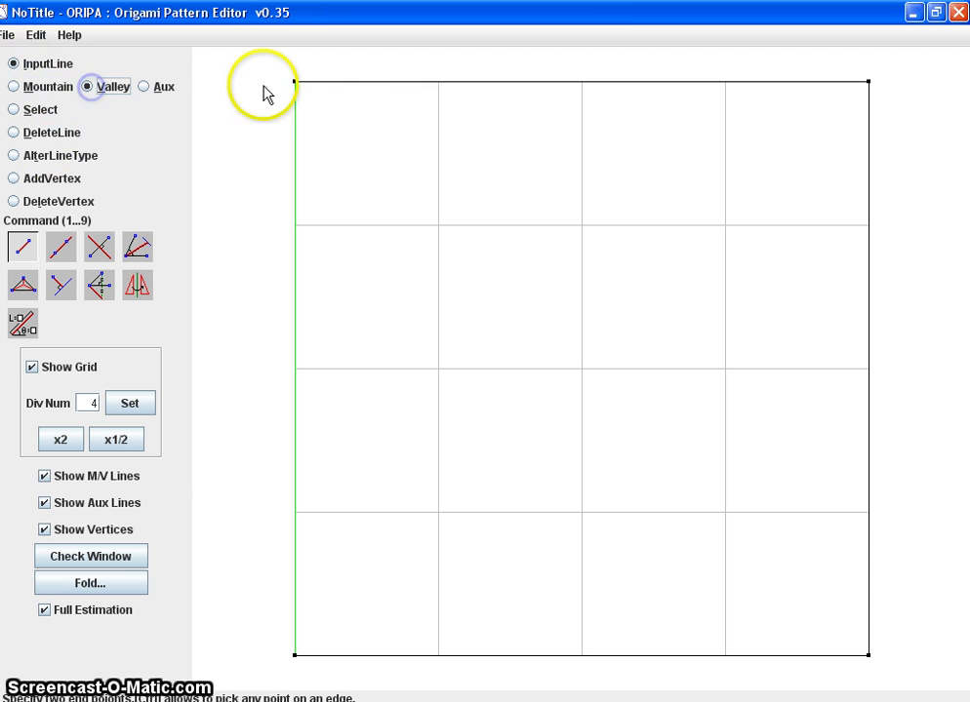
click(295, 83)
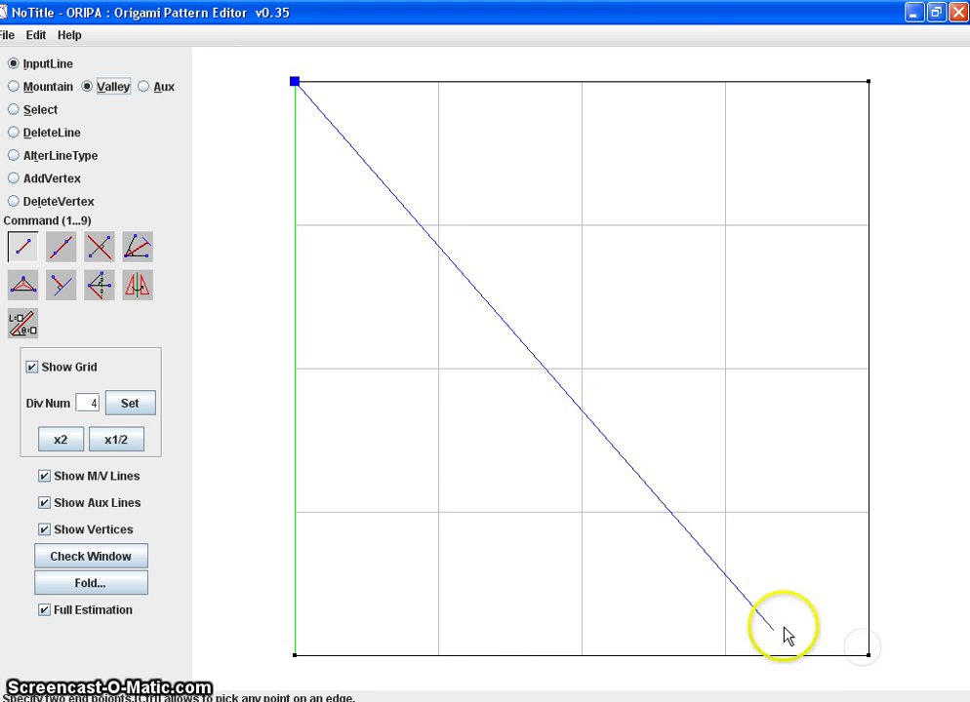
click(867, 653)
click(869, 82)
click(294, 655)
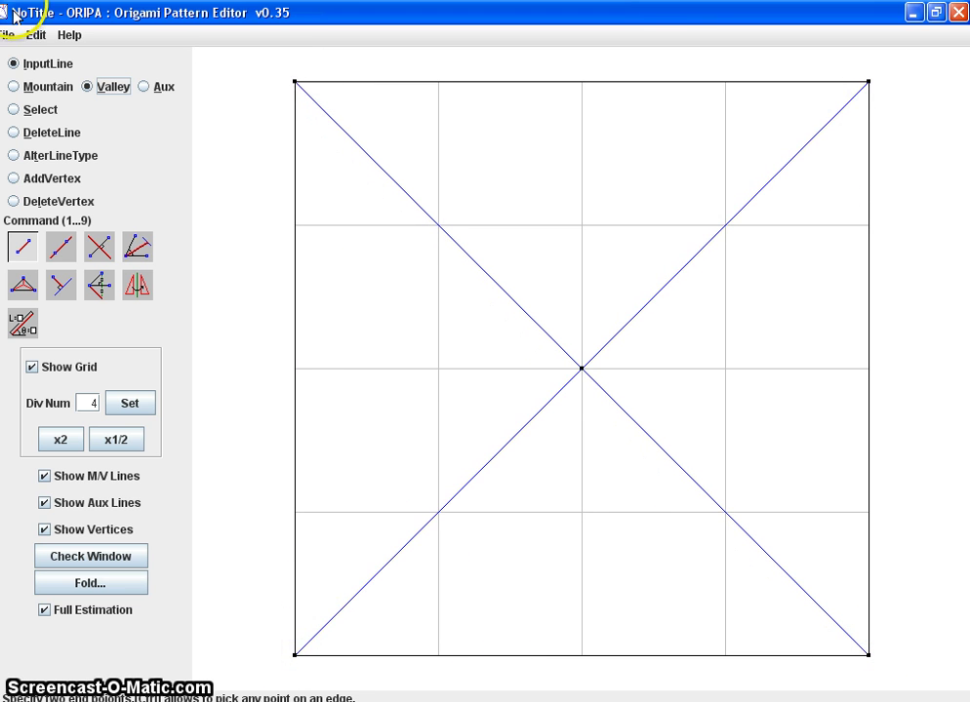
click(50, 65)
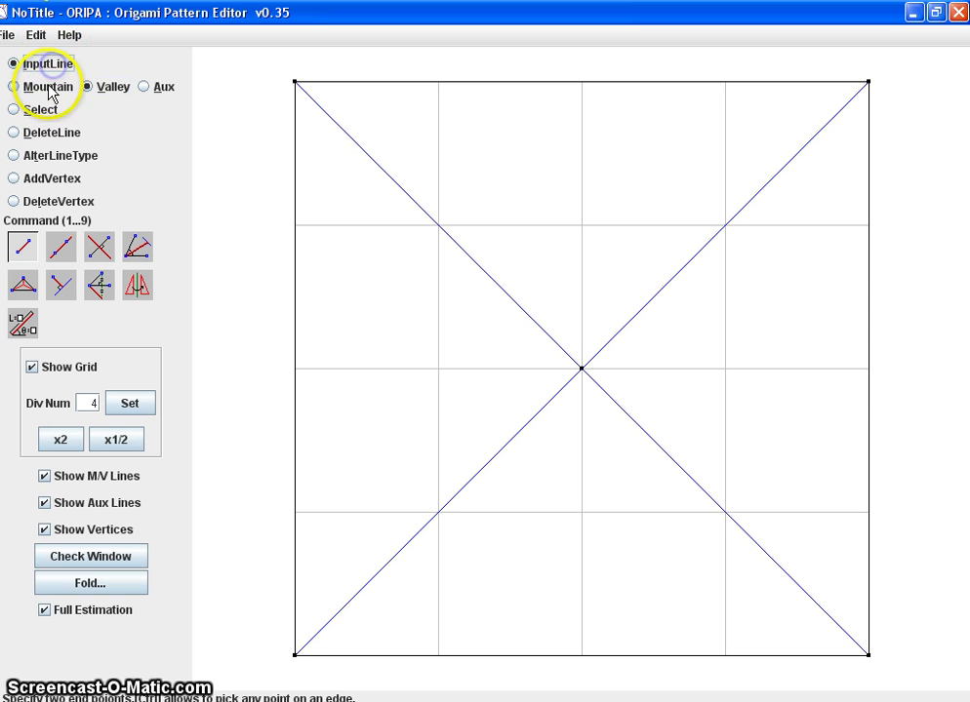
Add incenter creases to the left, bottom, right and top triangles, each using two corners and the centre.
click(24, 286)
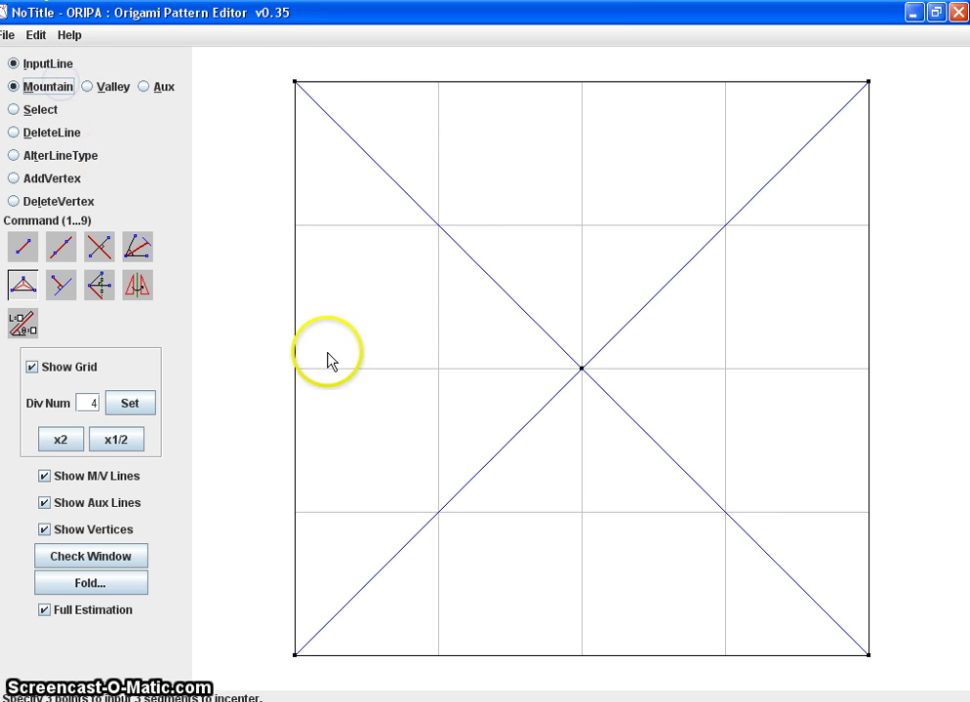
click(296, 84)
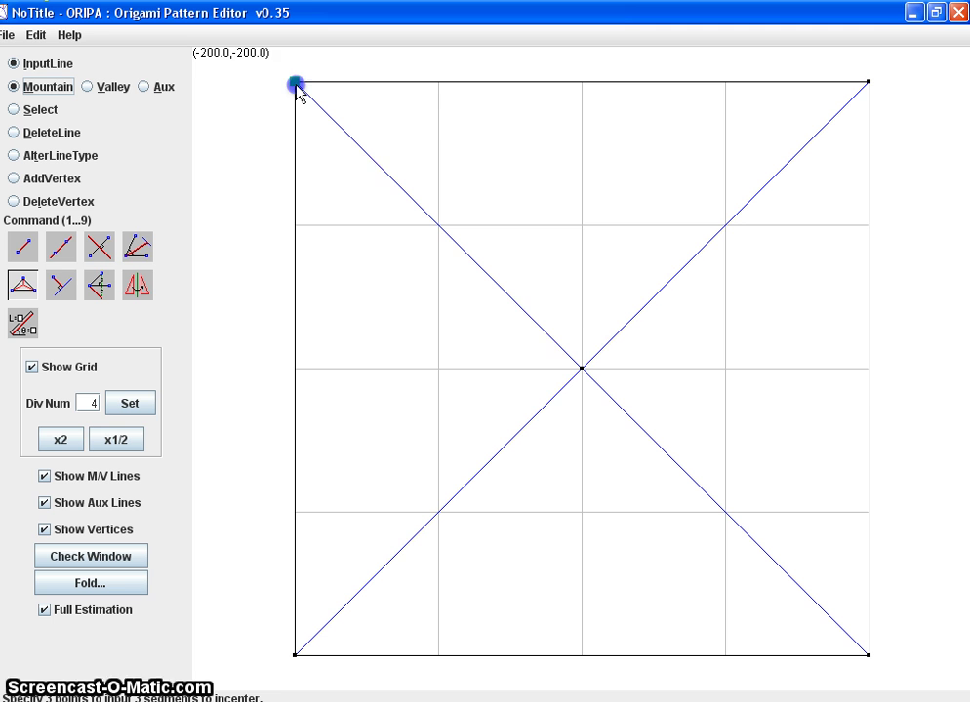
click(582, 369)
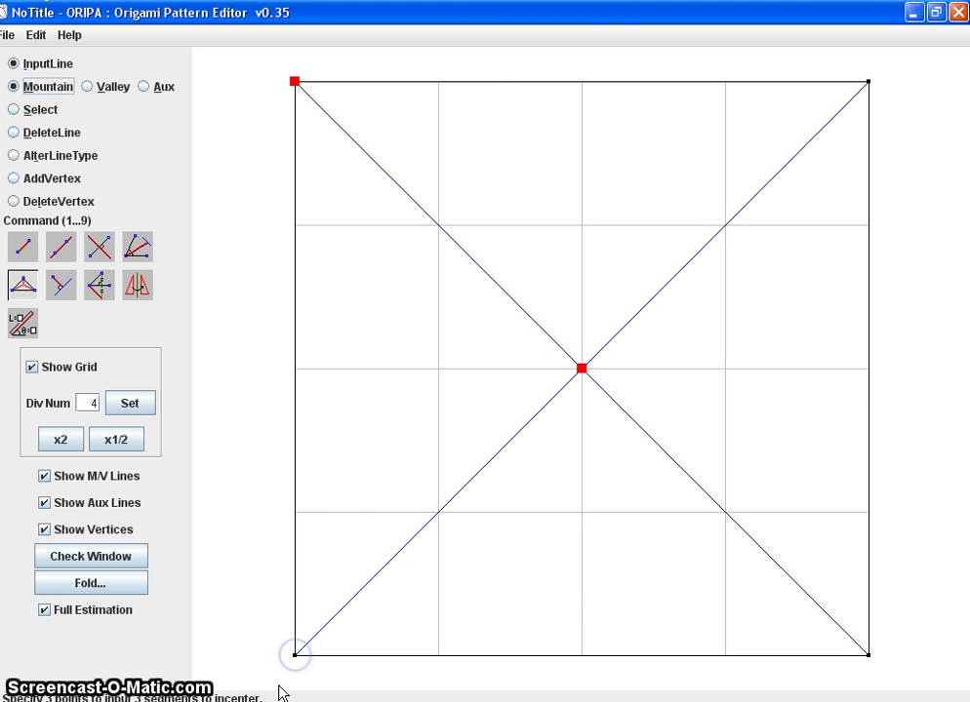
click(295, 654)
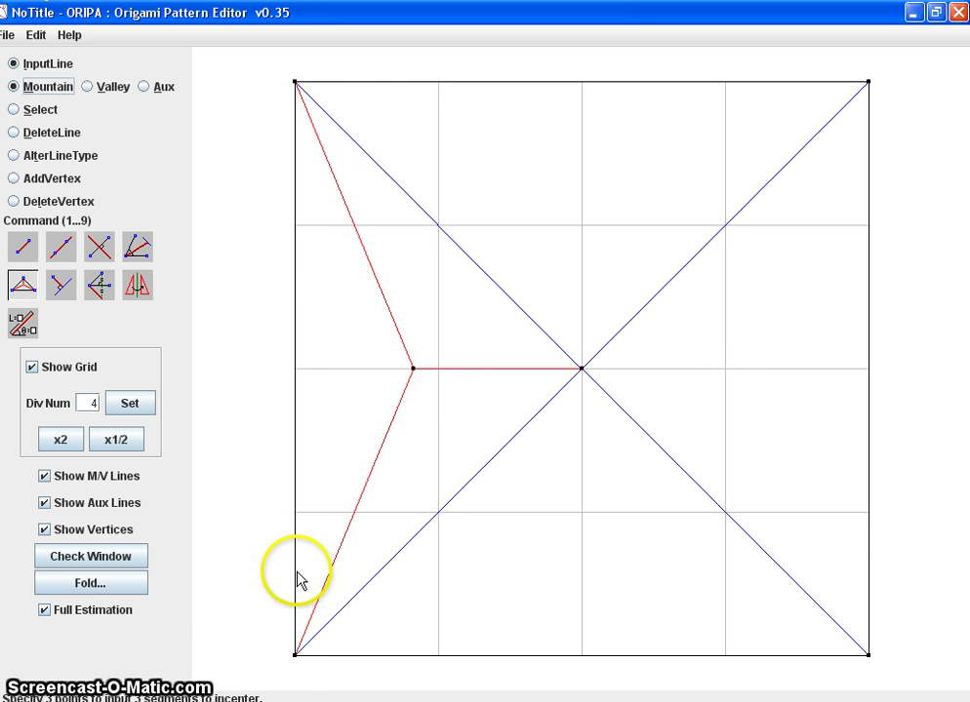
click(295, 654)
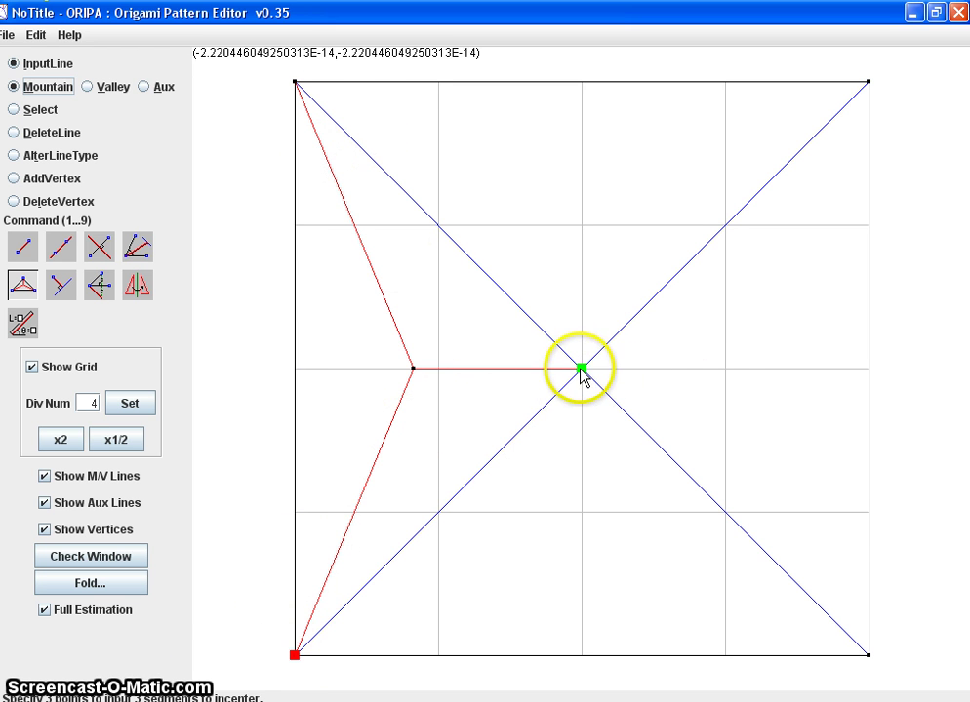
click(581, 369)
click(868, 655)
click(867, 655)
click(580, 369)
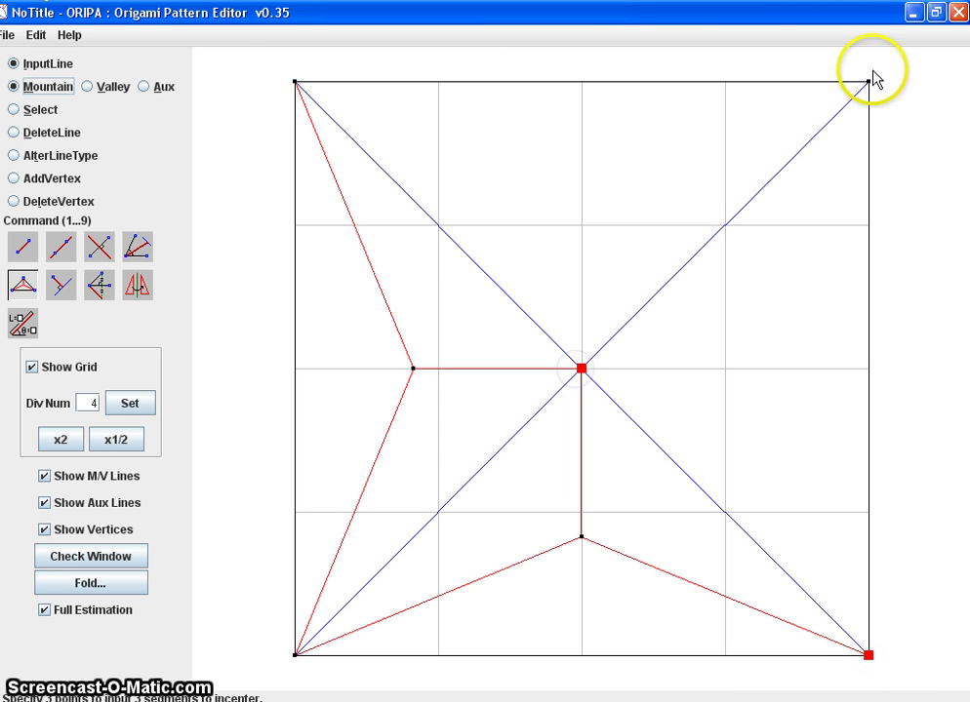
click(867, 80)
click(580, 369)
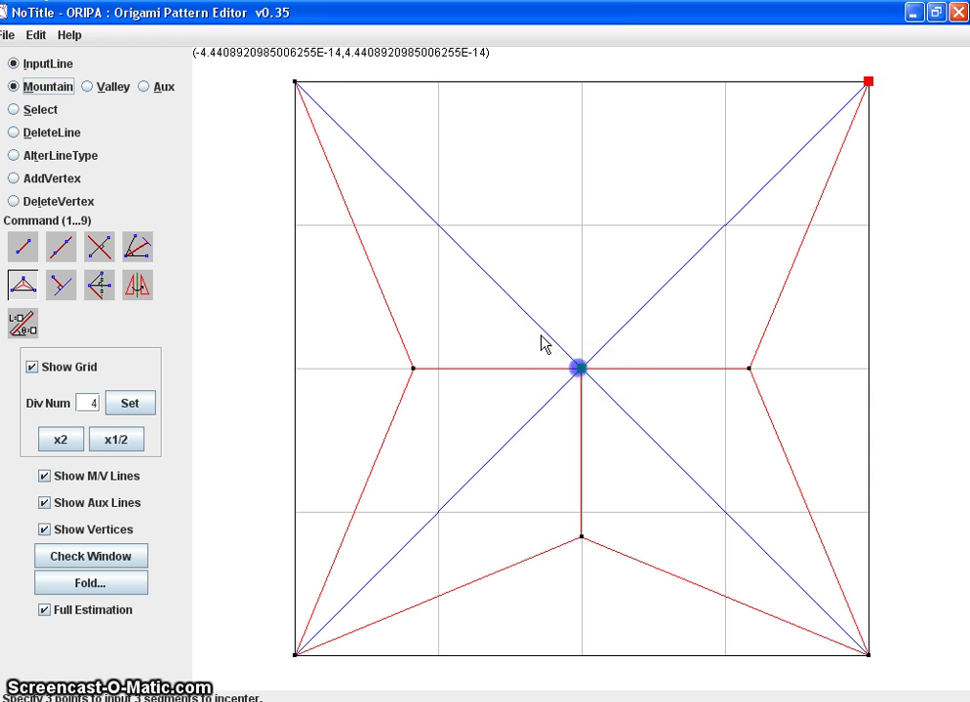
click(295, 83)
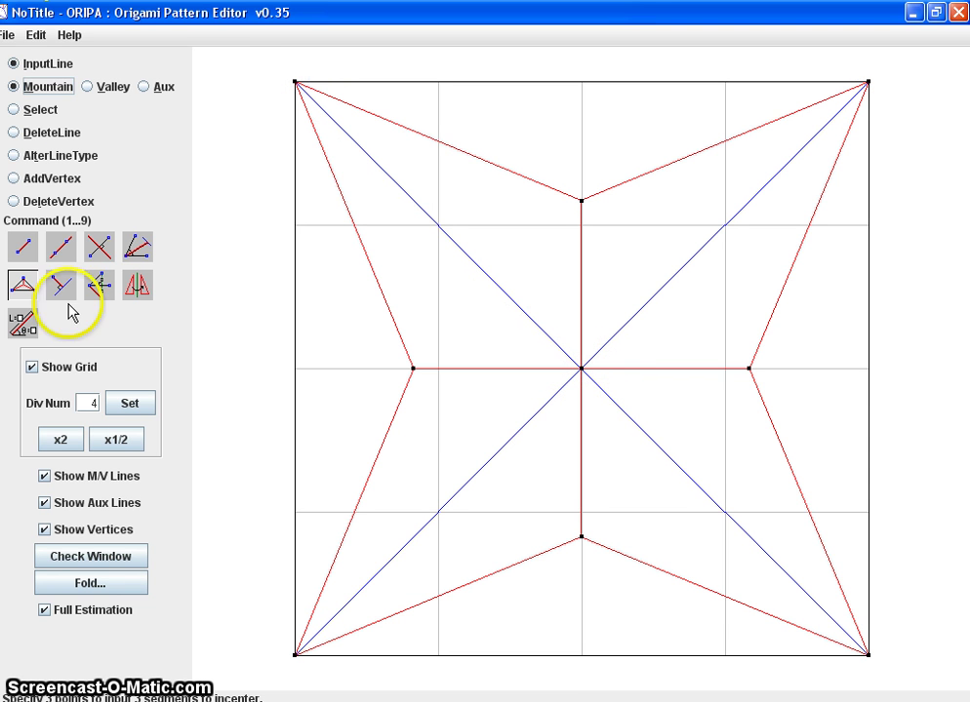
Hide the grid and delete both halves of the top-left-to-bottom-right diagonal.
click(30, 372)
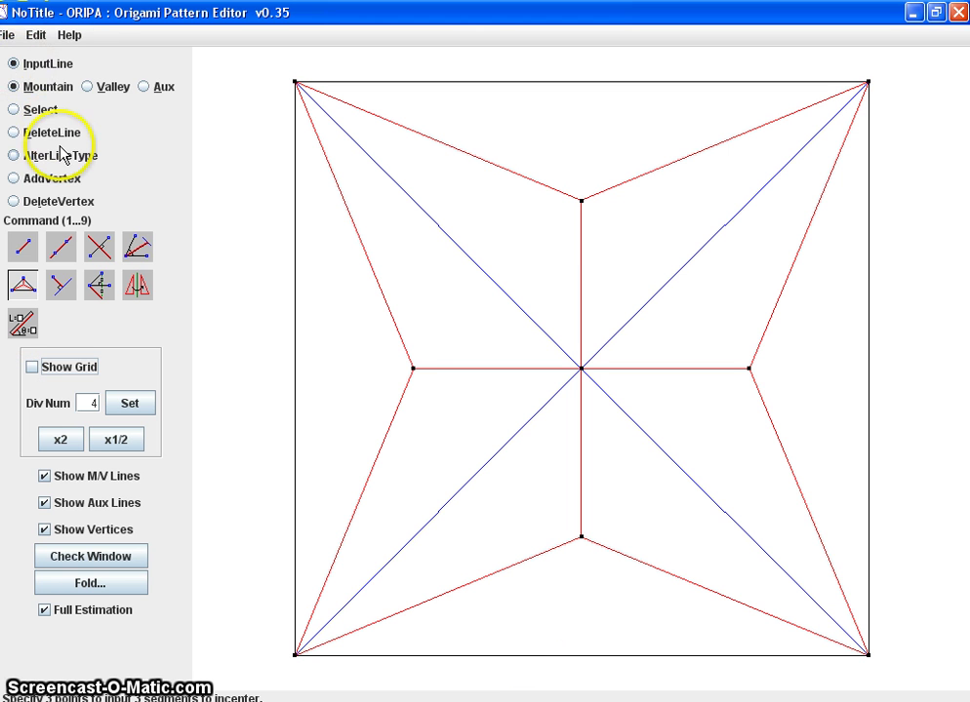
click(30, 65)
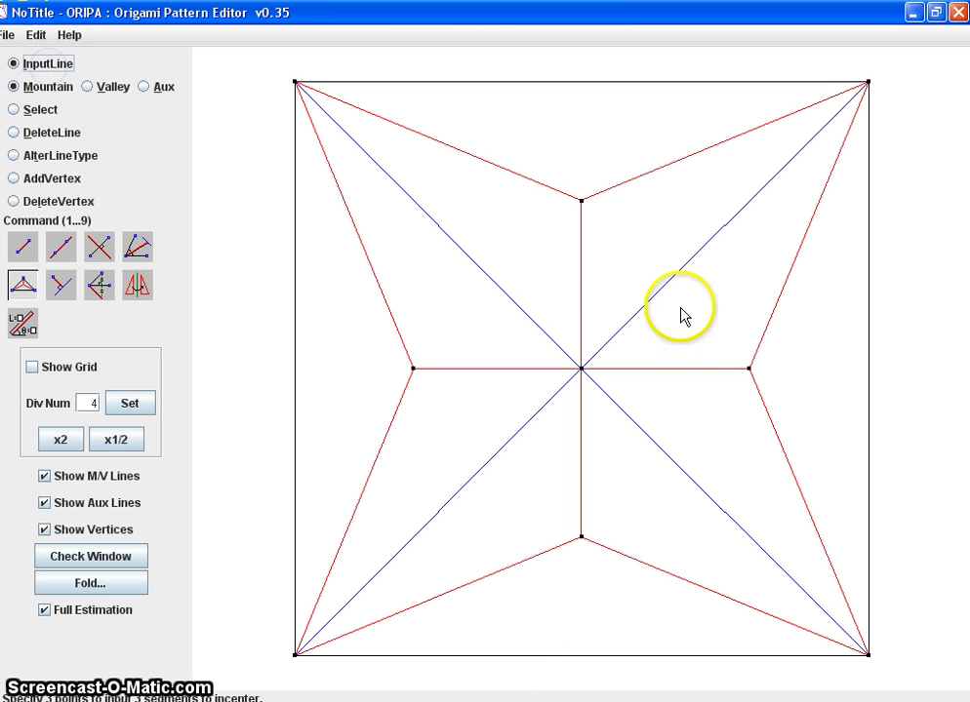
click(78, 133)
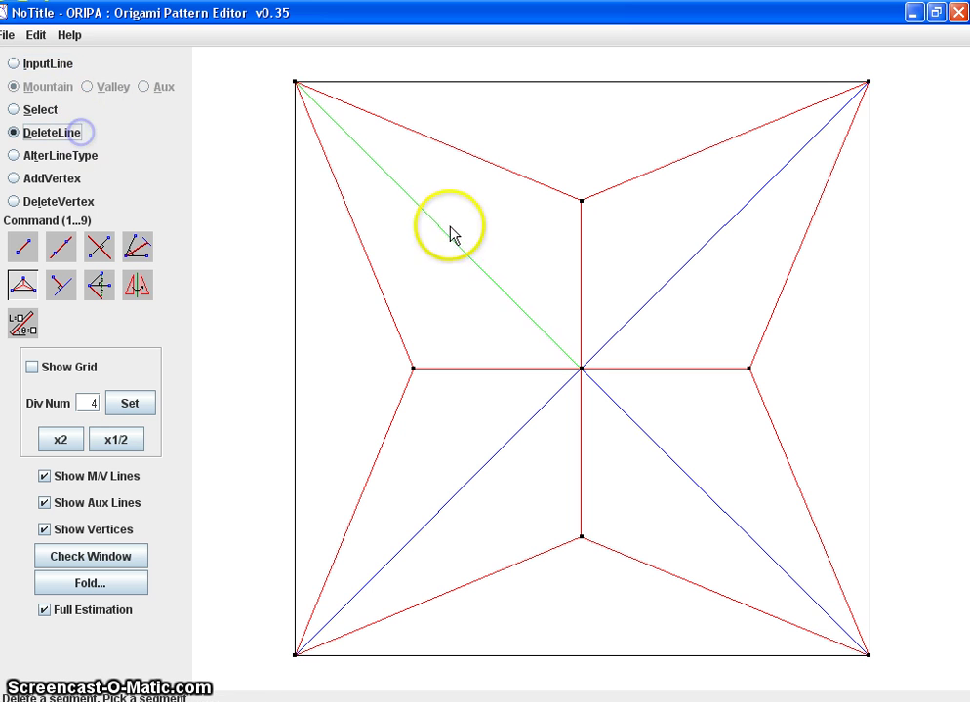
click(512, 299)
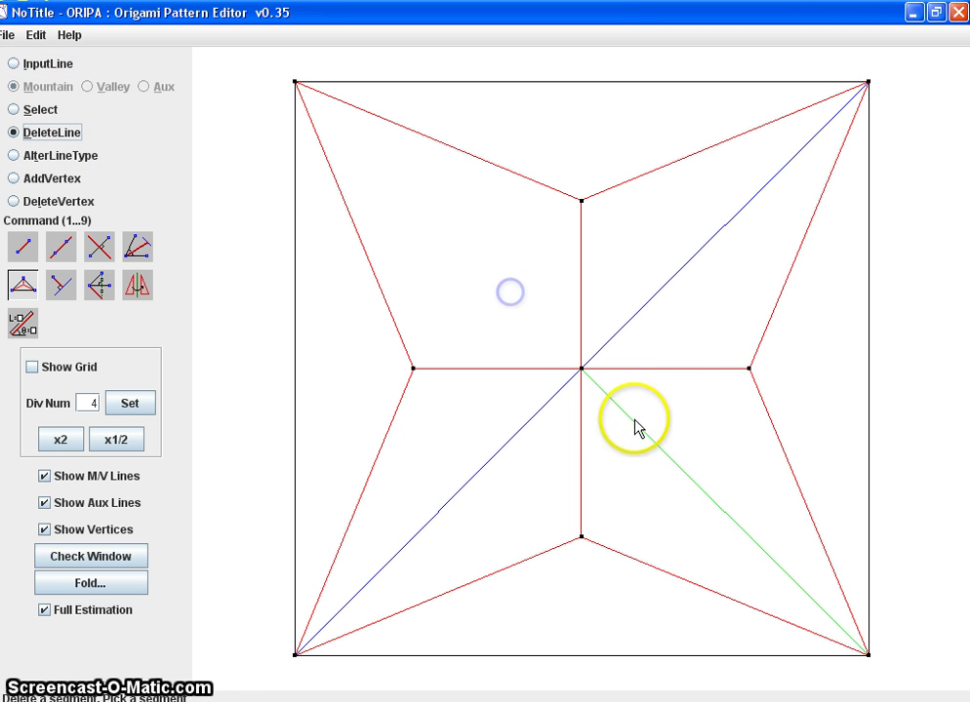
click(670, 450)
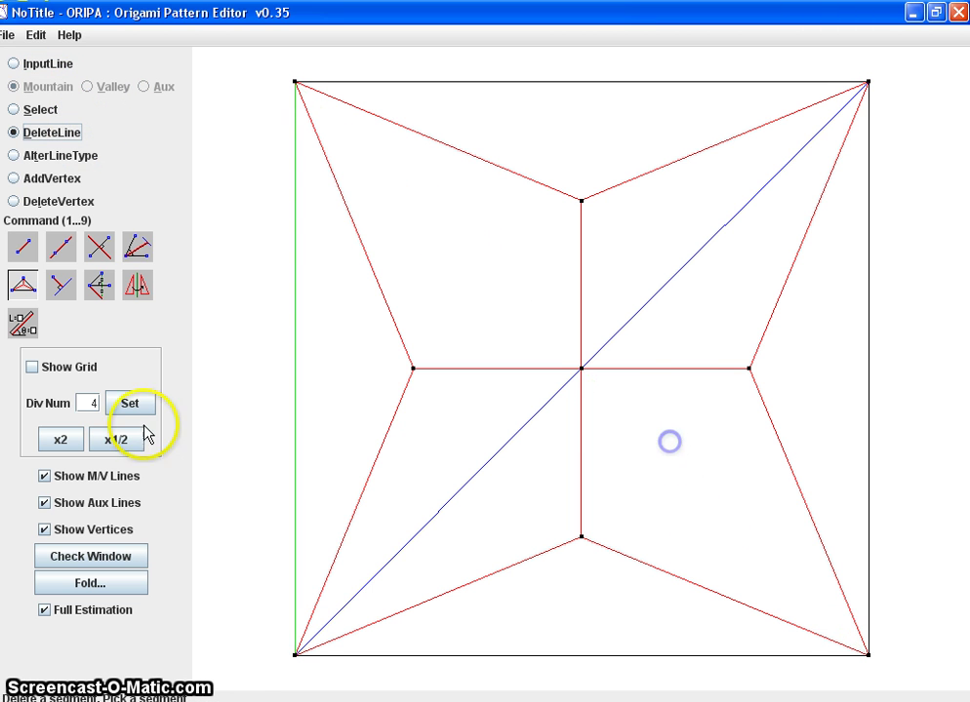
Draw valley creases from the bottom vertex to the right vertex and from the left vertex to the top vertex.
click(34, 63)
click(94, 86)
key(1)
click(582, 536)
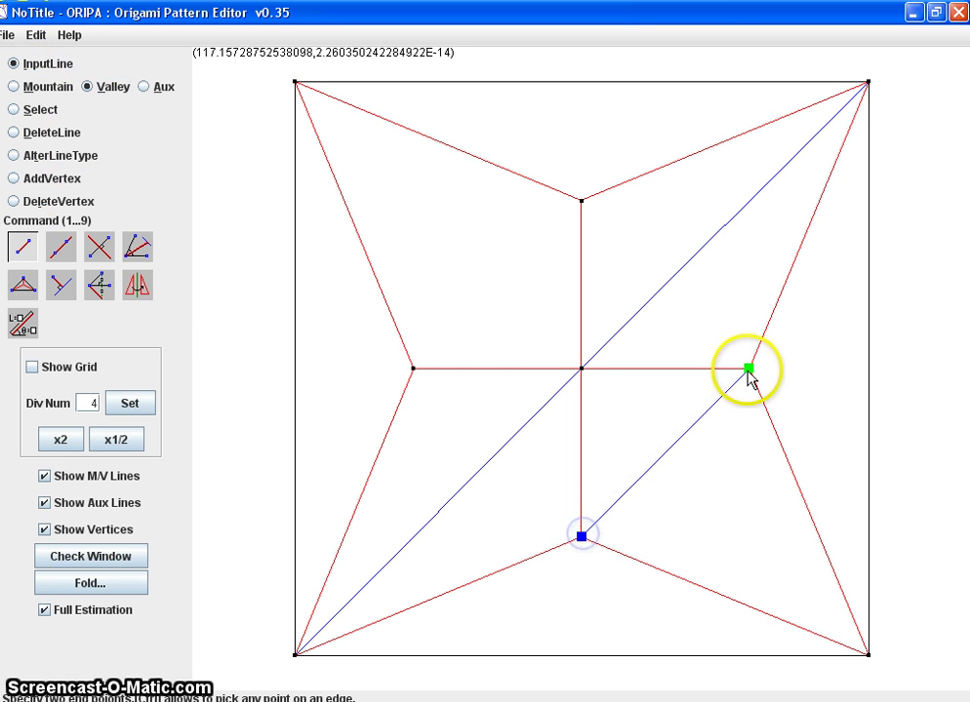
click(749, 369)
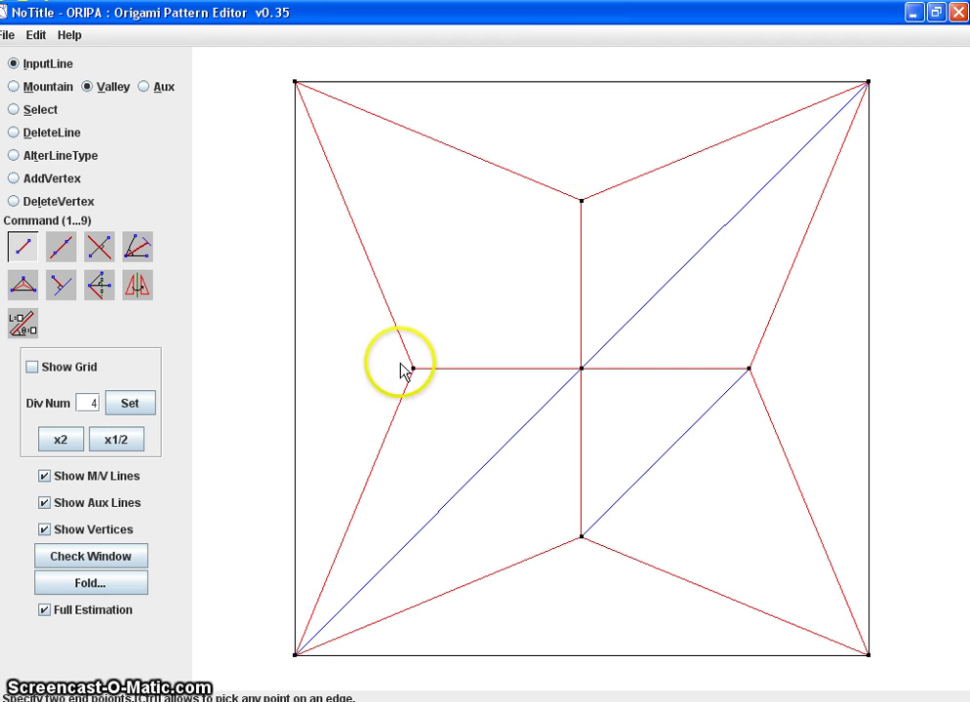
click(414, 369)
click(582, 201)
click(581, 201)
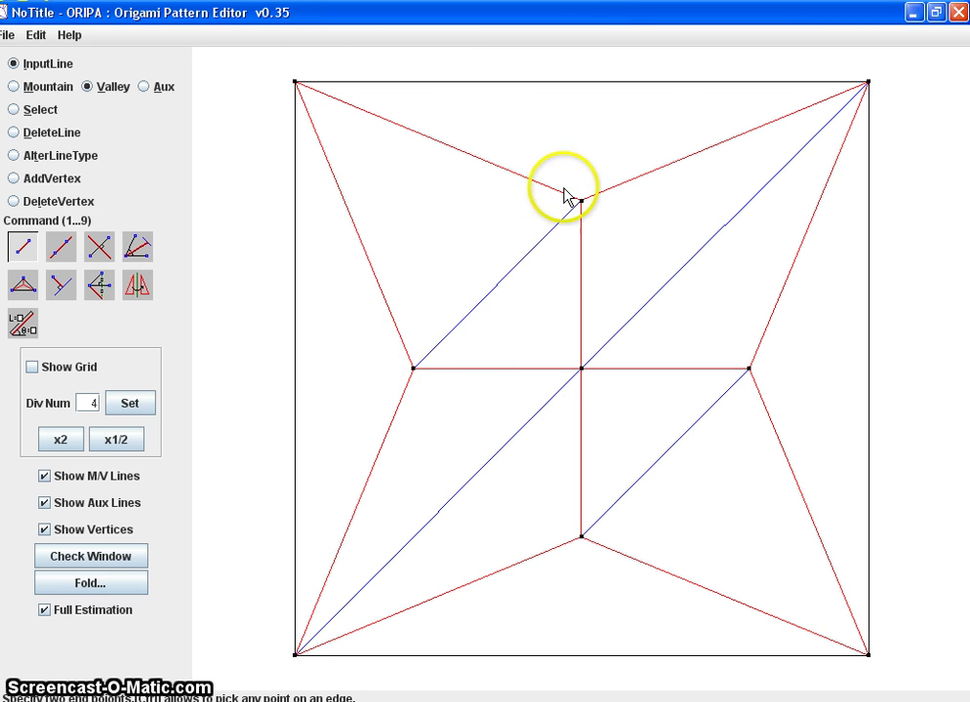
click(30, 84)
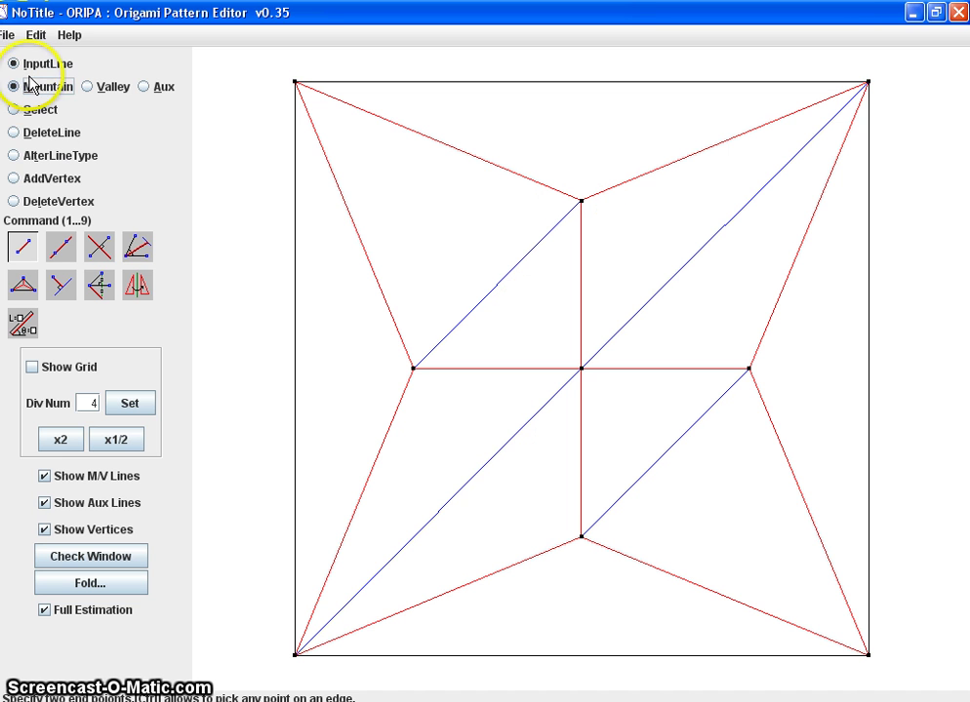
click(62, 134)
Delete the left-to-top valley crease and draw a perpendicular crease from the top-centre vertex to the top edge.
click(543, 242)
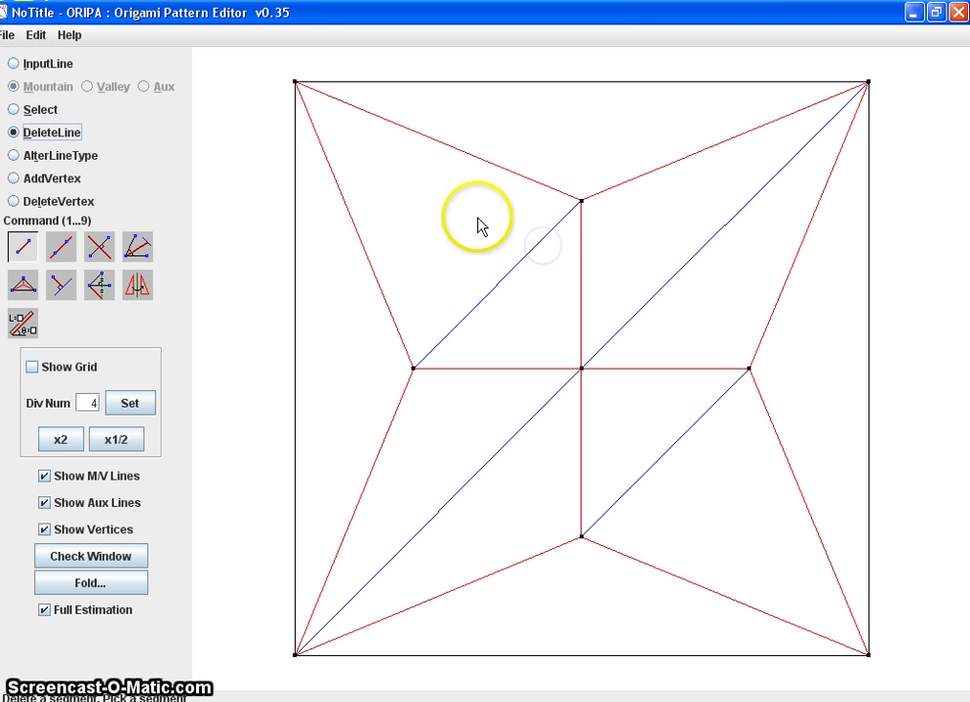
click(512, 293)
click(32, 65)
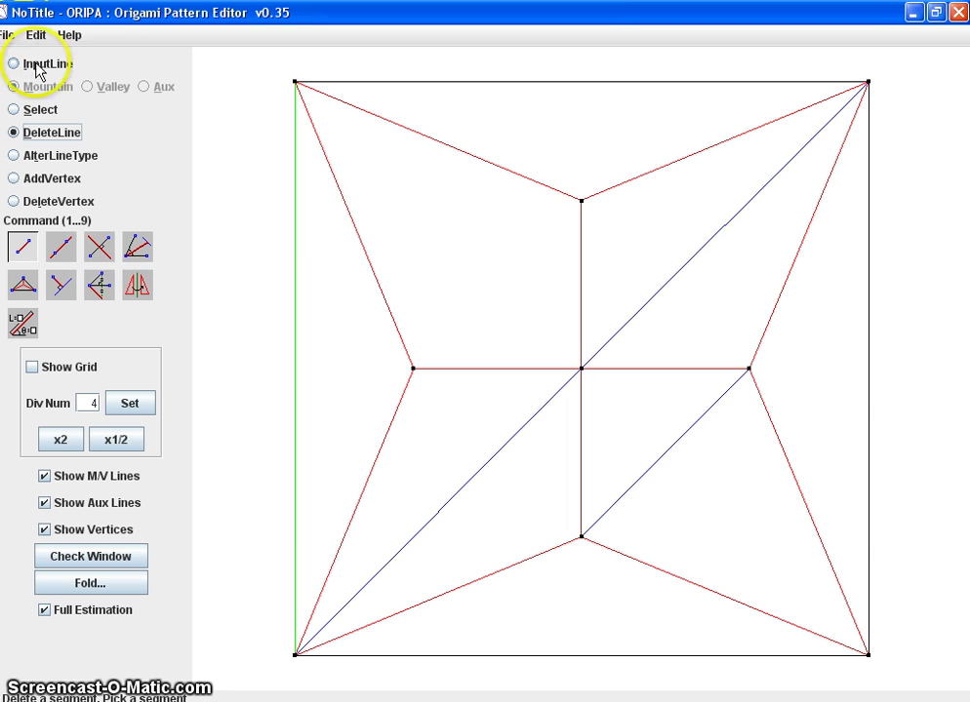
click(61, 285)
click(581, 201)
click(586, 90)
Flip the upper vertical crease to a valley fold with AlterLineType set to Flip.
click(58, 155)
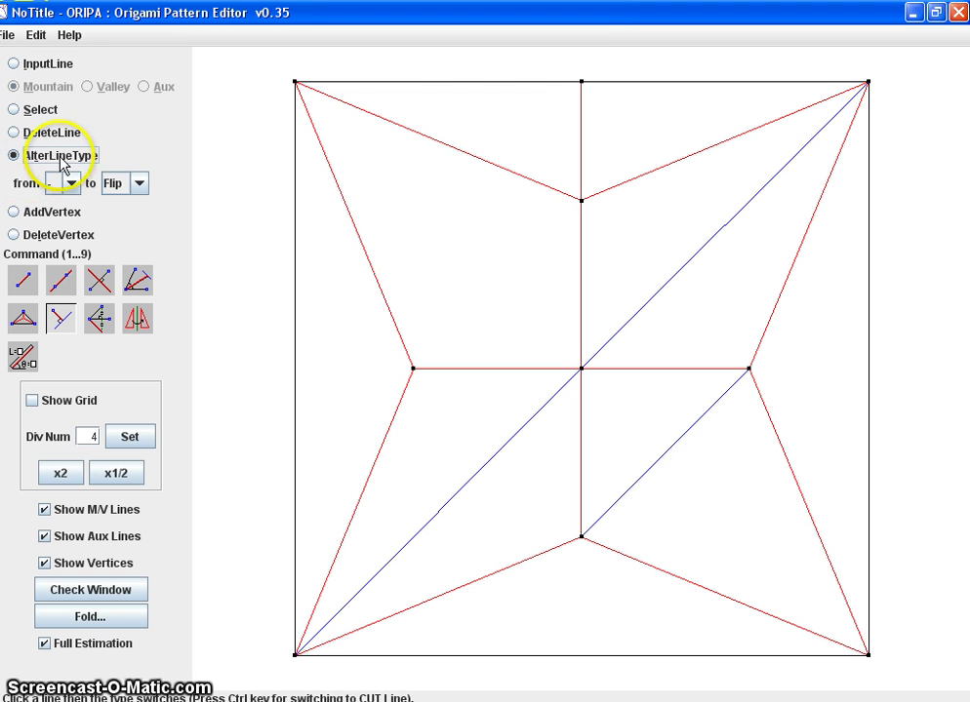
click(140, 185)
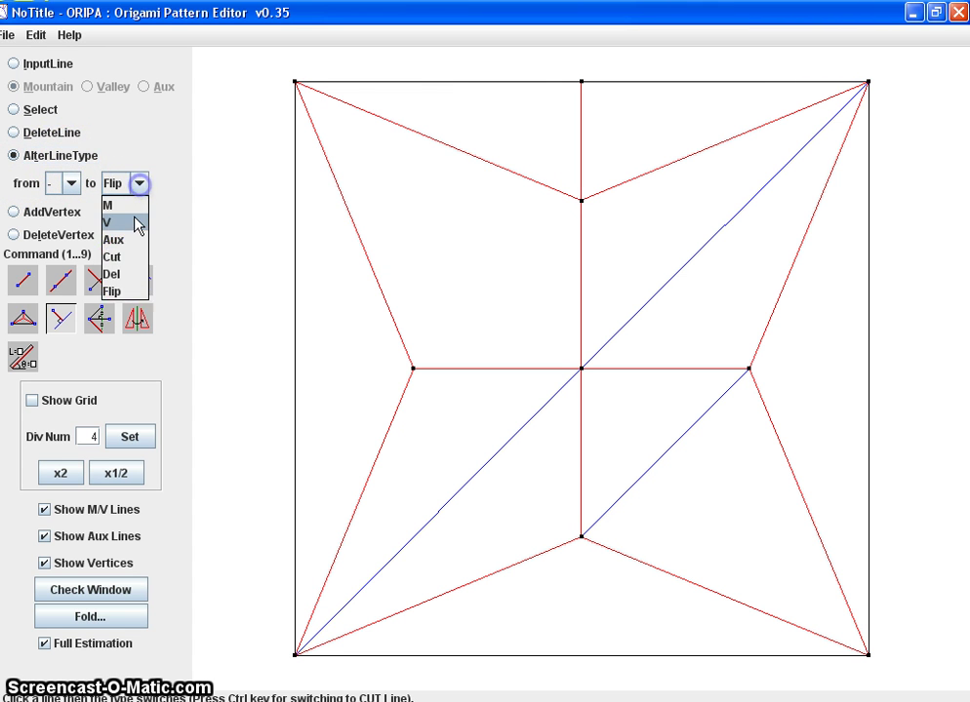
click(128, 291)
click(57, 183)
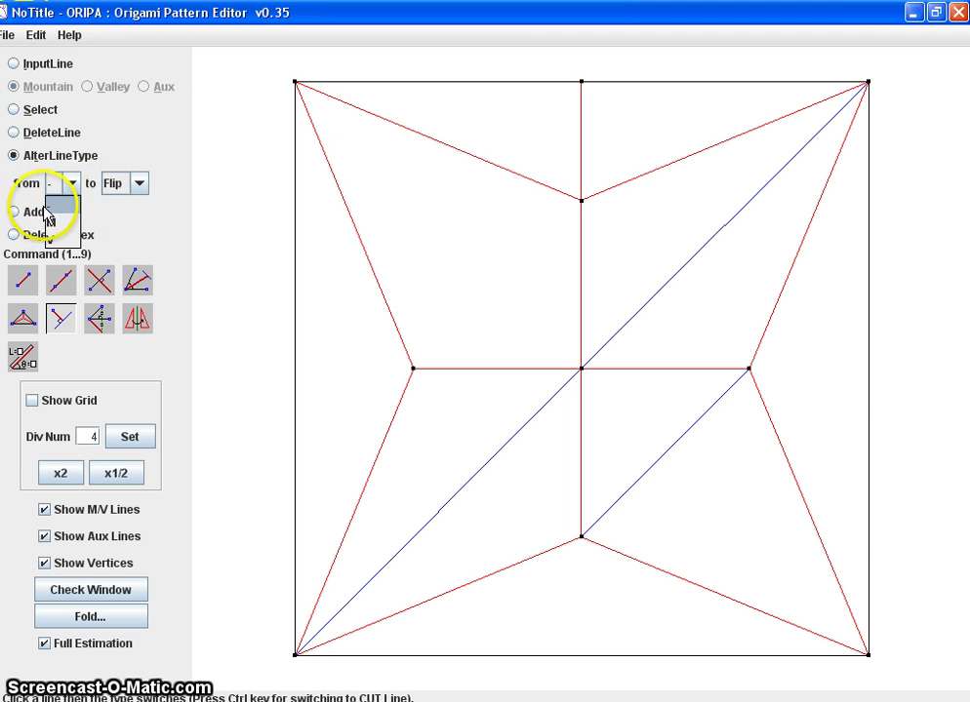
click(71, 185)
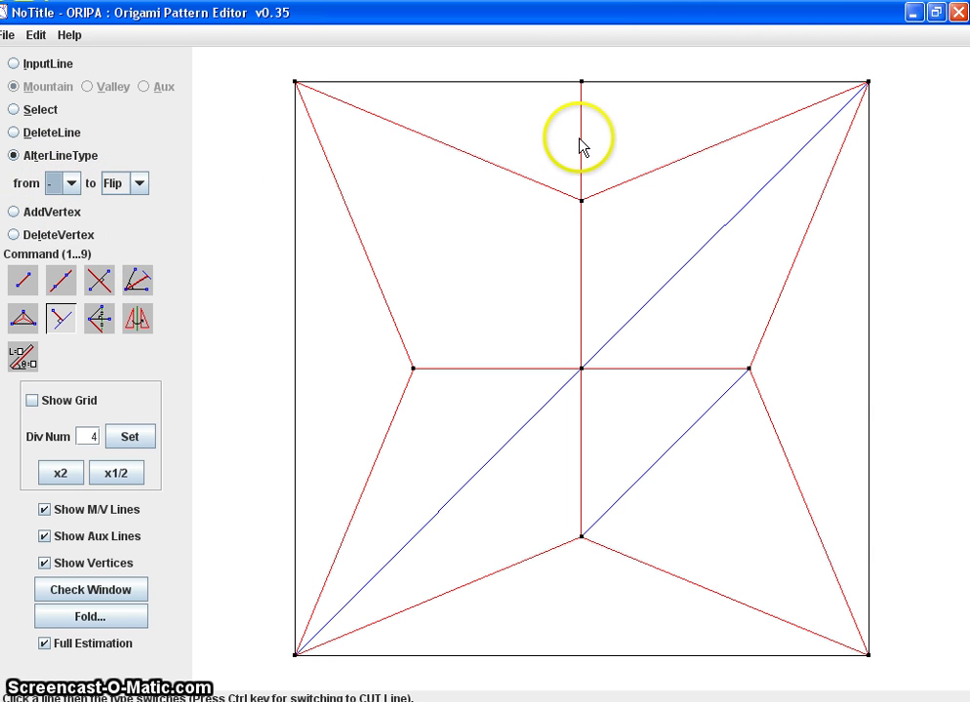
click(582, 147)
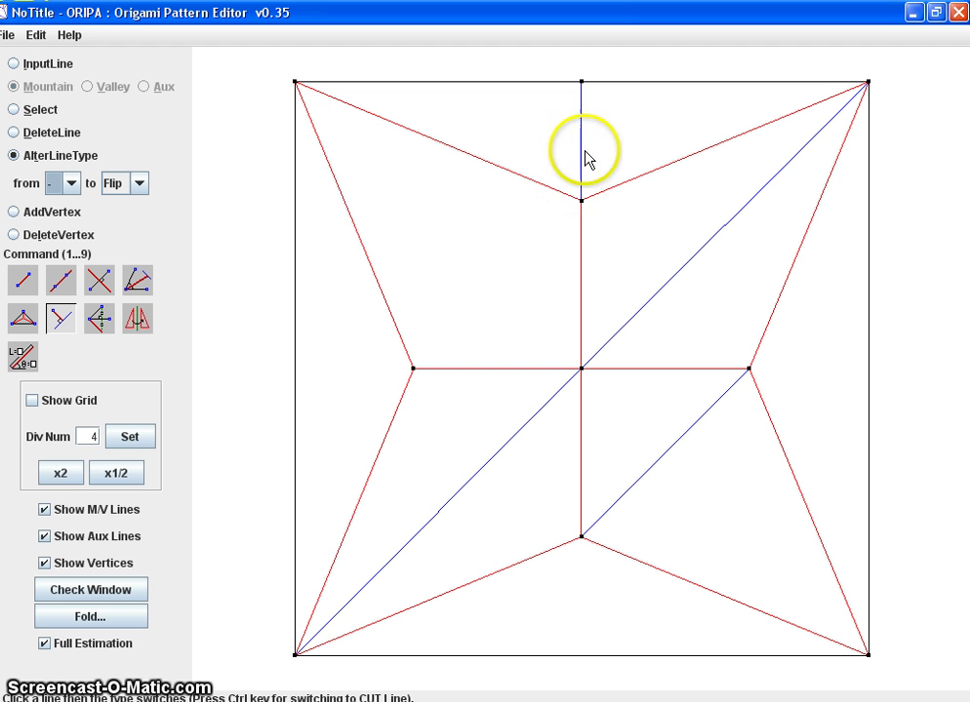
Draw a perpendicular crease from the left inner vertex to the left edge and flip it to valley.
click(54, 69)
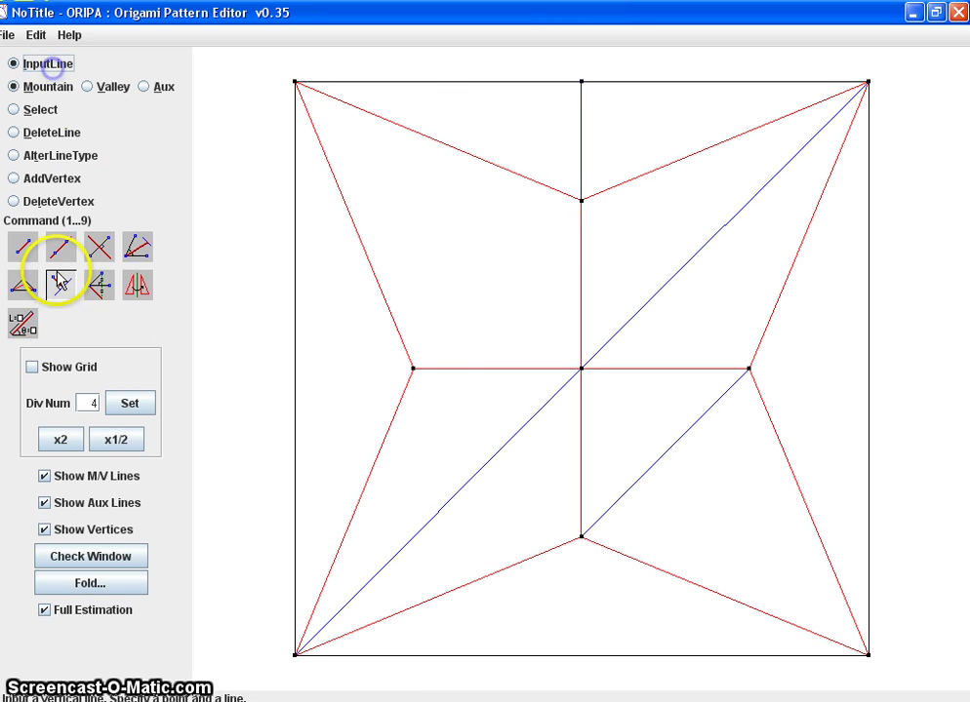
click(413, 369)
click(297, 386)
click(298, 369)
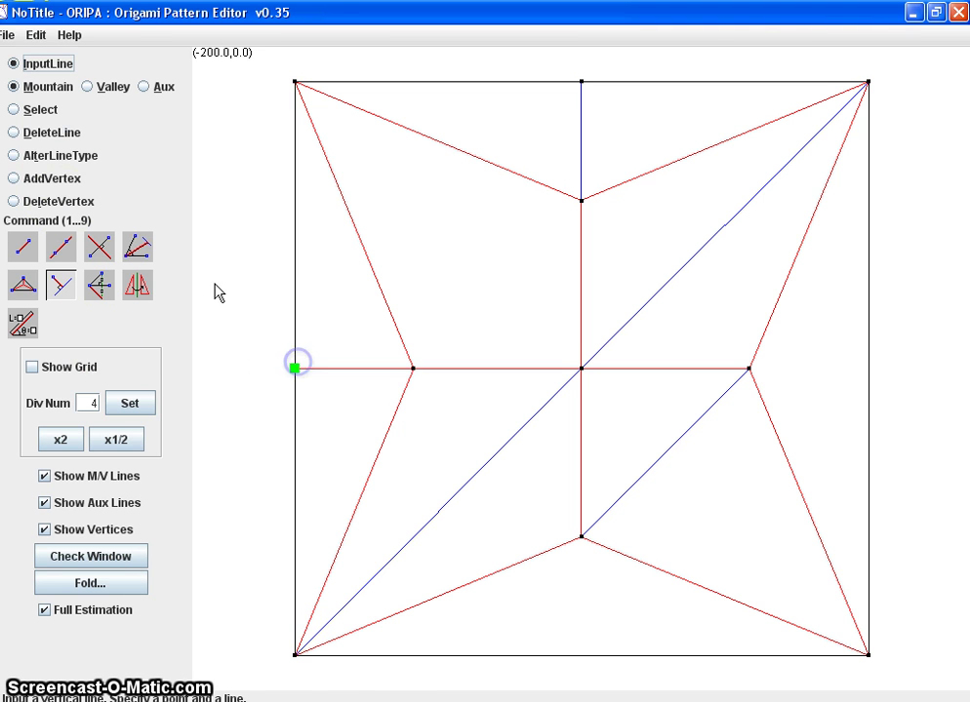
click(60, 155)
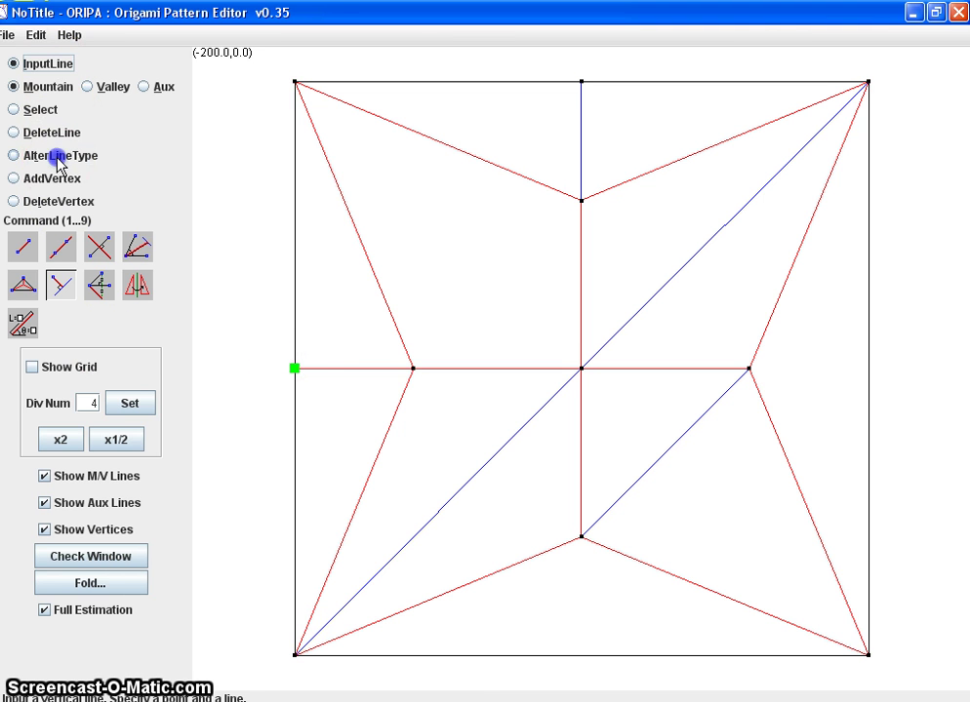
click(352, 369)
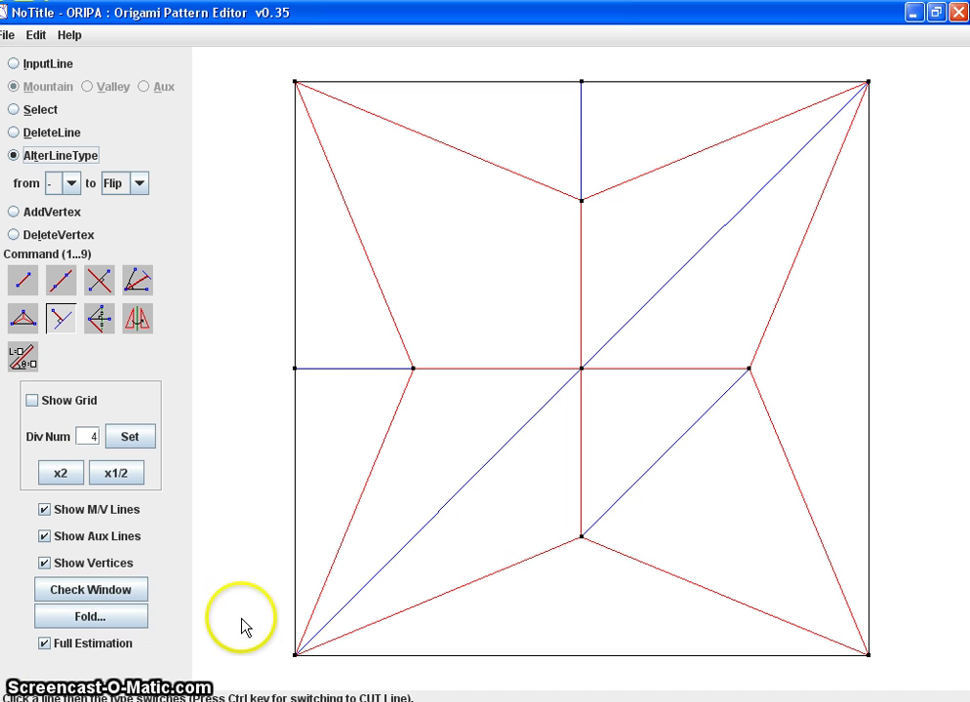
click(80, 594)
click(384, 563)
click(212, 409)
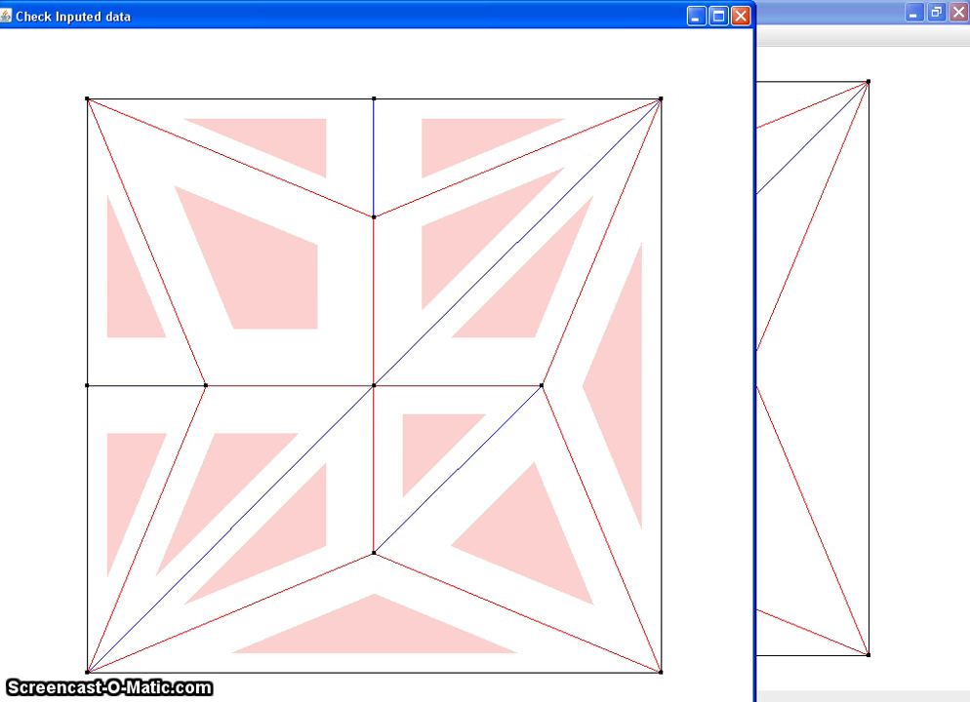
click(740, 16)
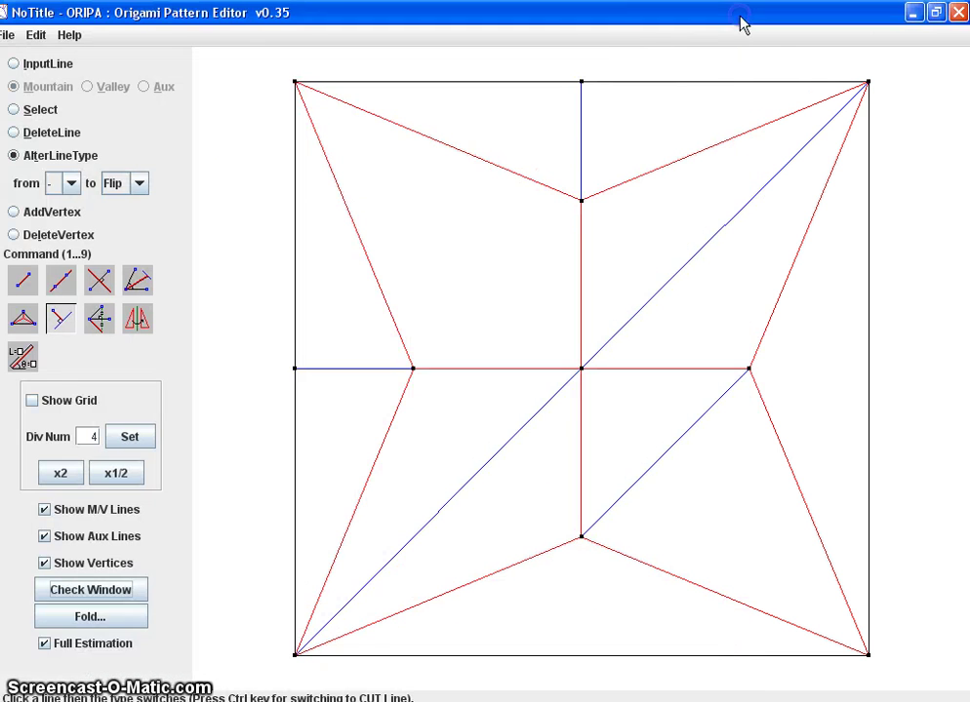
Fold the pattern, rotate the bird base upright, and flip it to show its reverse side.
click(115, 621)
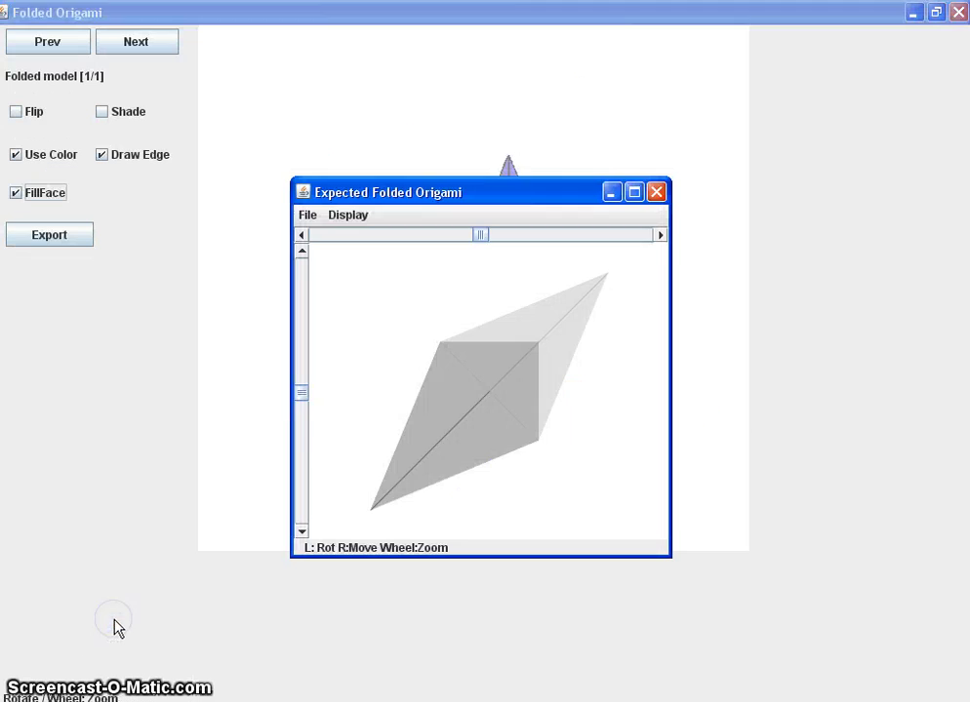
click(663, 192)
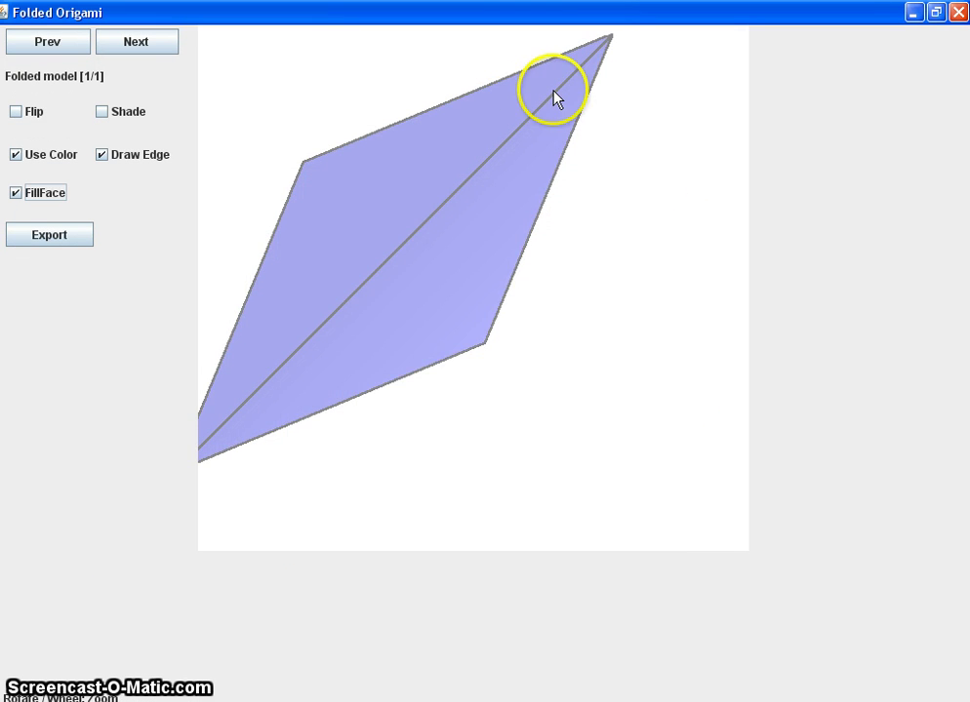
drag(556, 96, 481, 74)
scroll(580, 290, down, 3)
scroll(582, 293, up, 1)
click(508, 308)
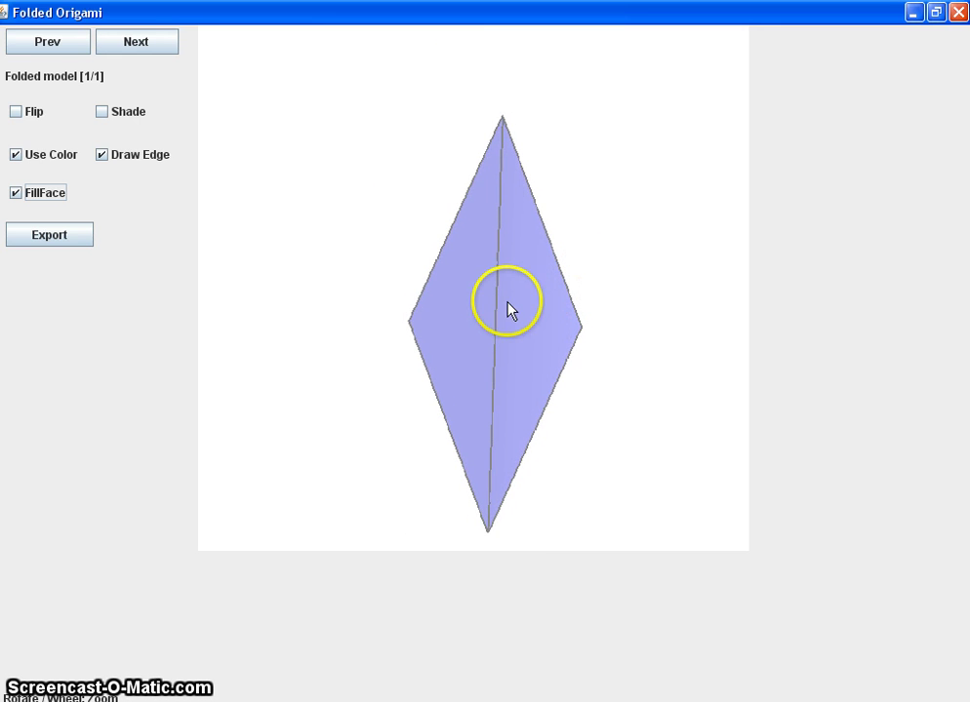
click(17, 113)
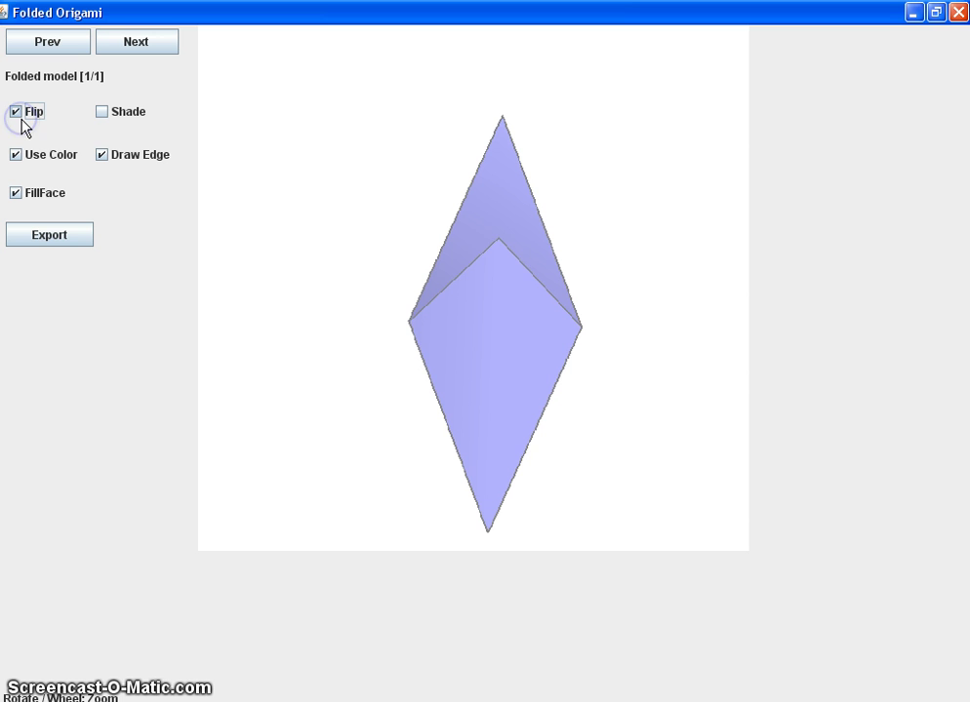
click(115, 115)
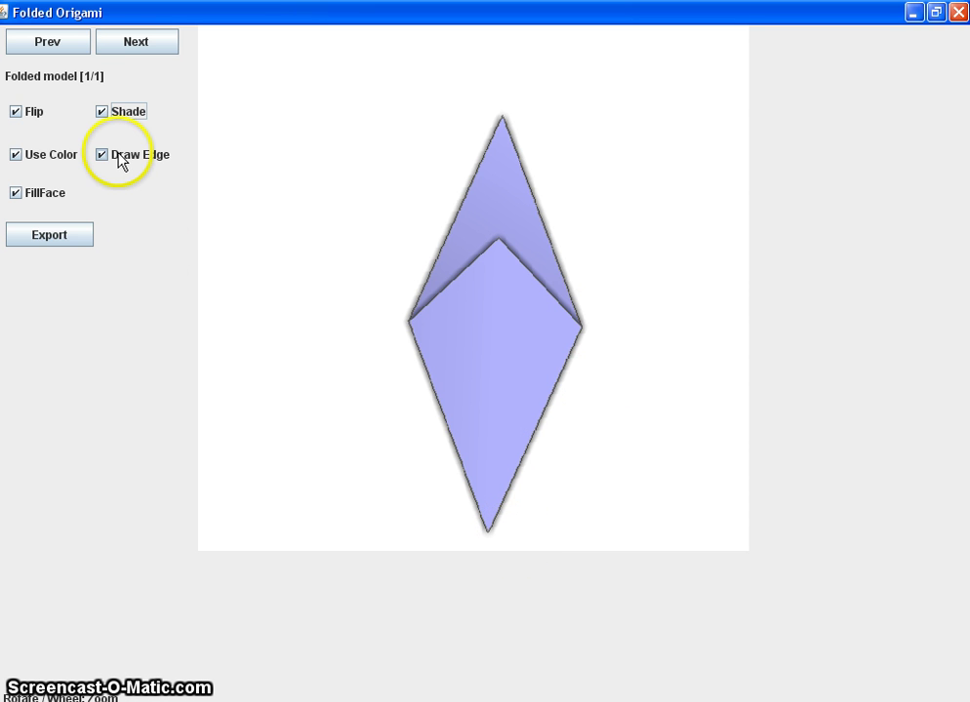
click(117, 113)
click(138, 160)
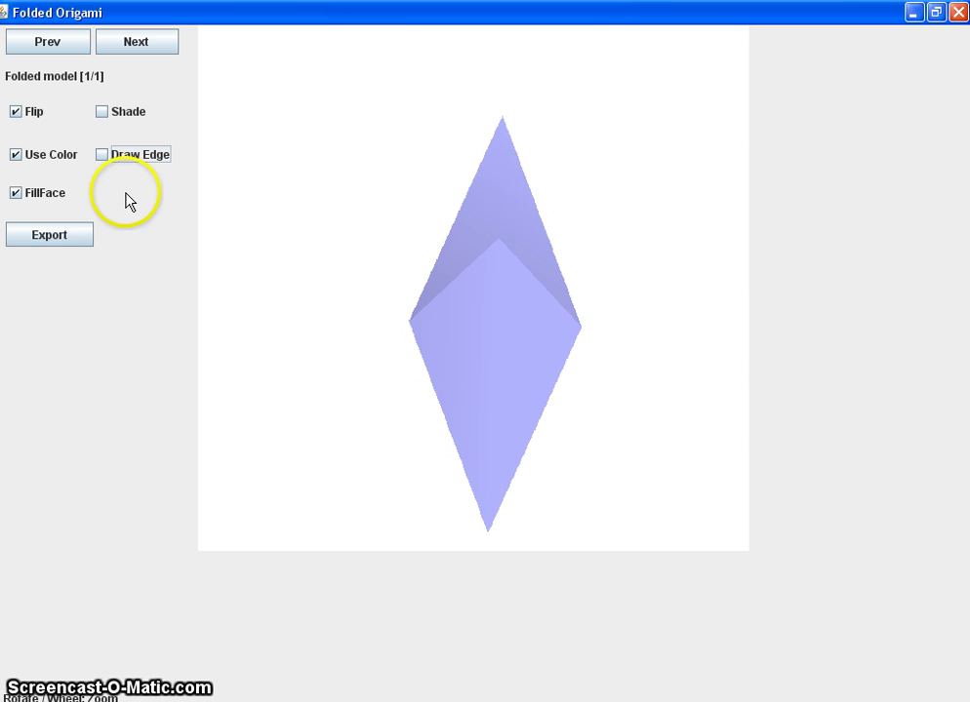
click(136, 157)
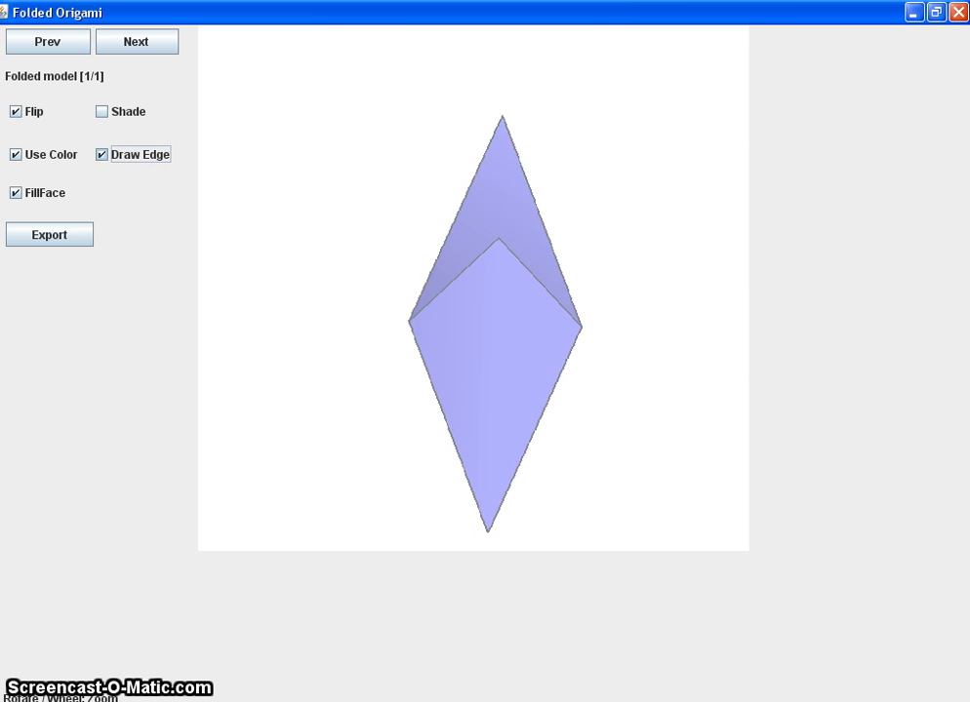
click(78, 158)
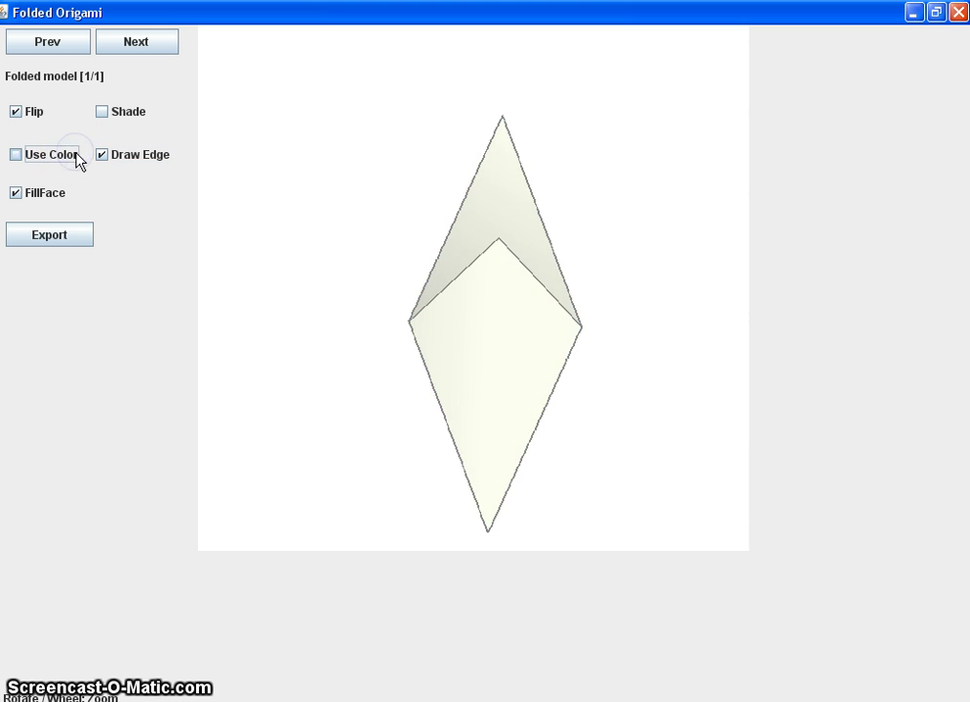
click(503, 281)
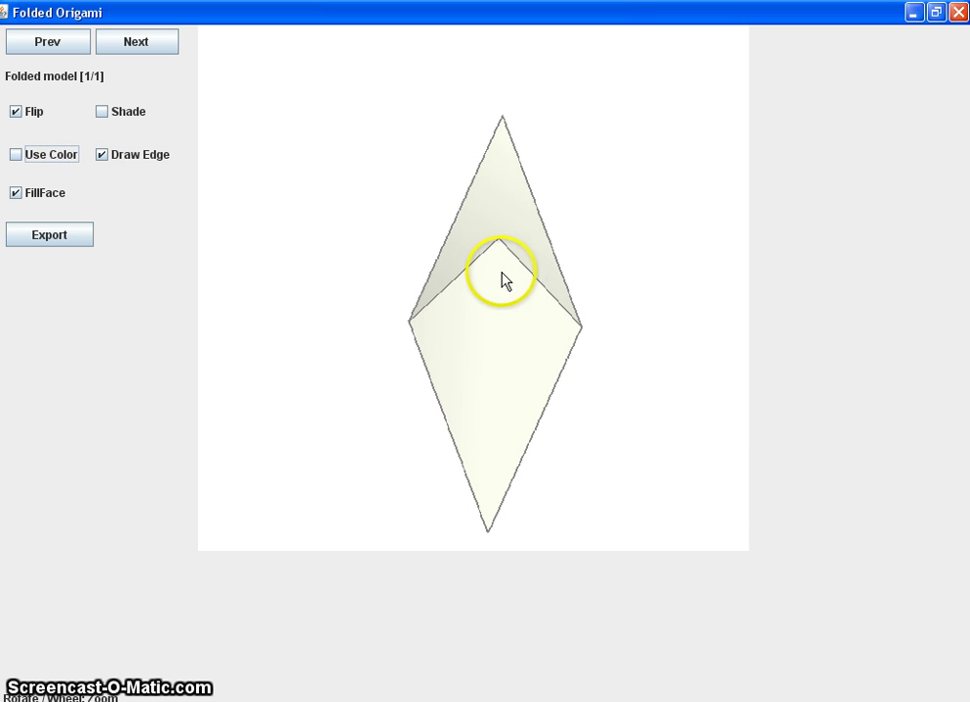
click(43, 156)
click(52, 196)
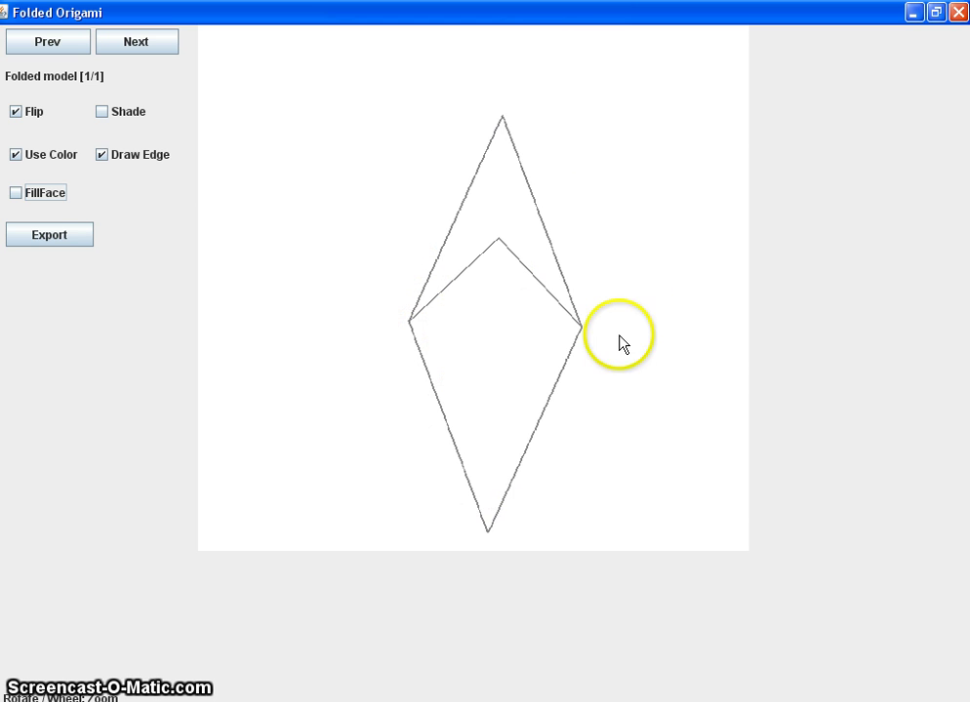
click(36, 194)
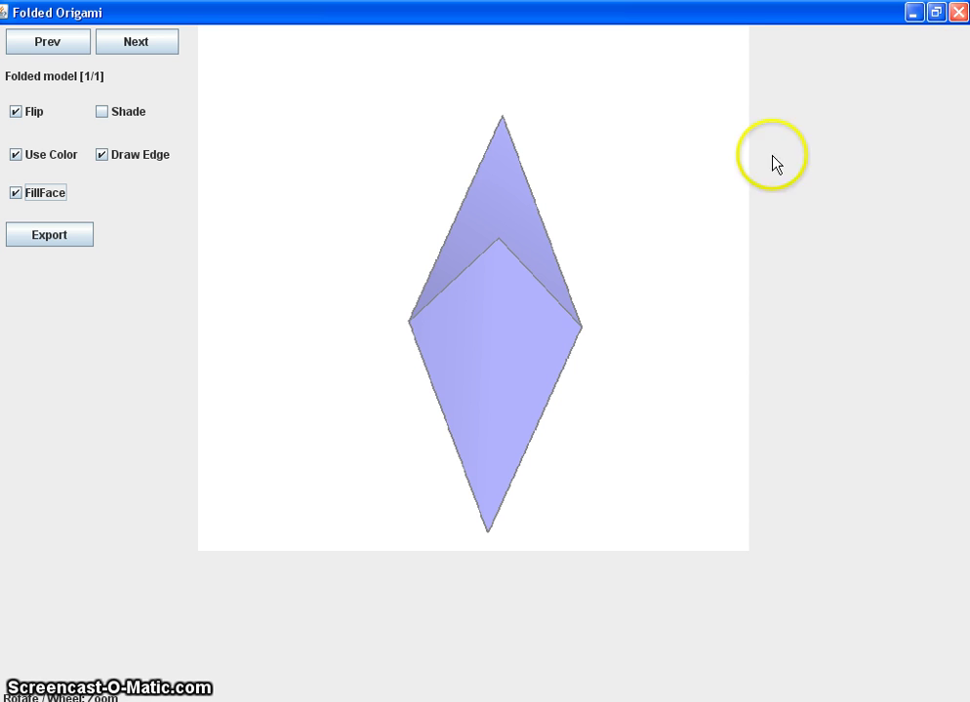
scroll(697, 215, down, 2)
scroll(686, 225, up, 2)
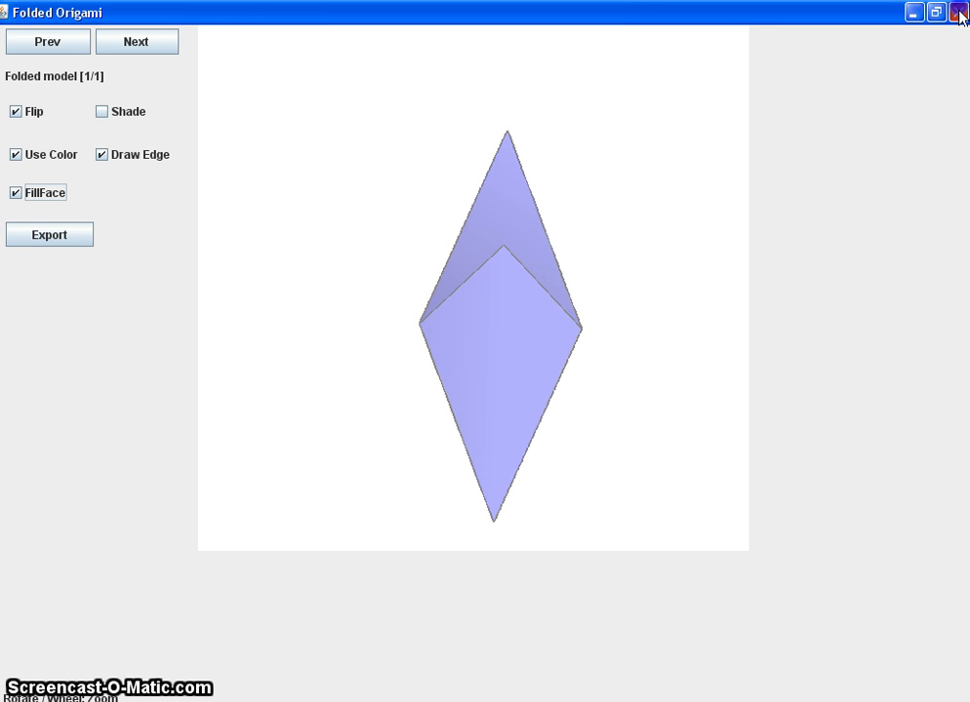
Close the folded model window and start a new blank crease pattern with File > New.
click(959, 11)
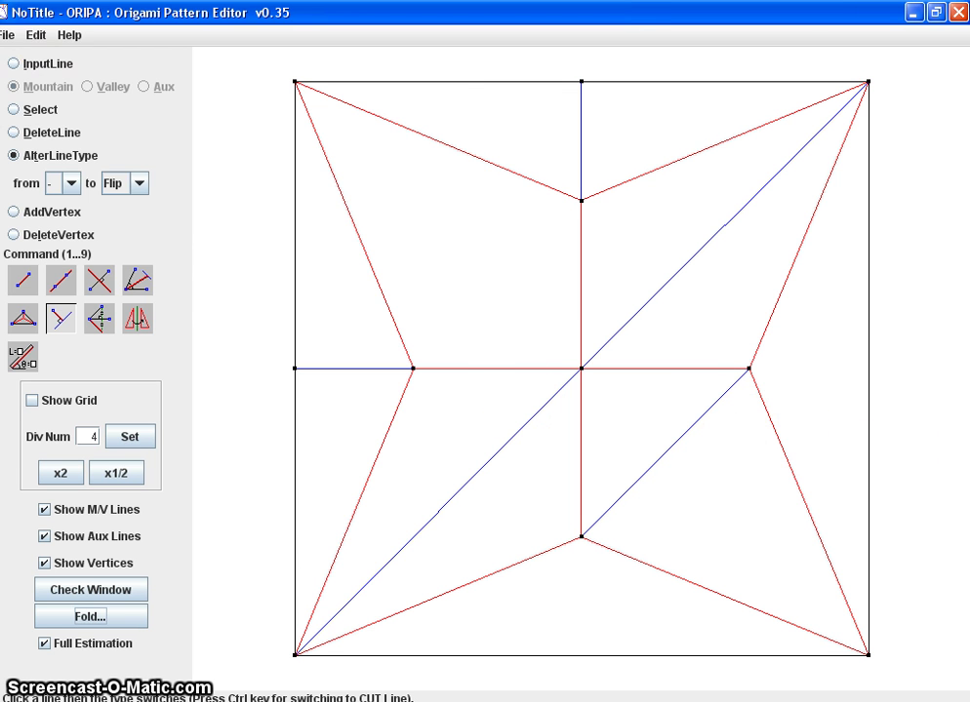
click(8, 35)
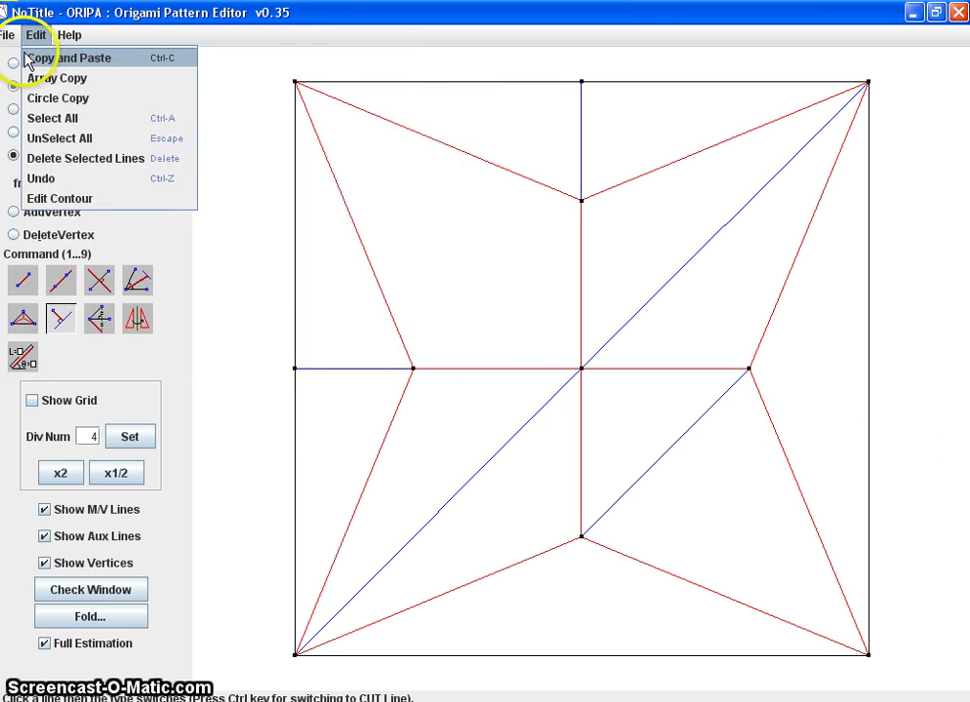
click(14, 59)
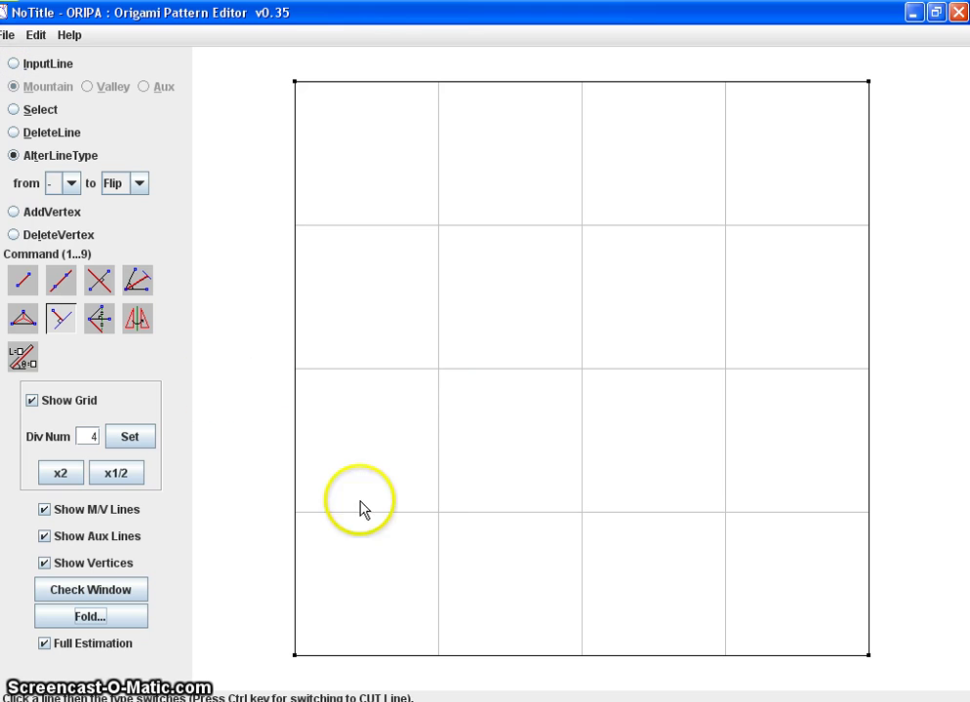